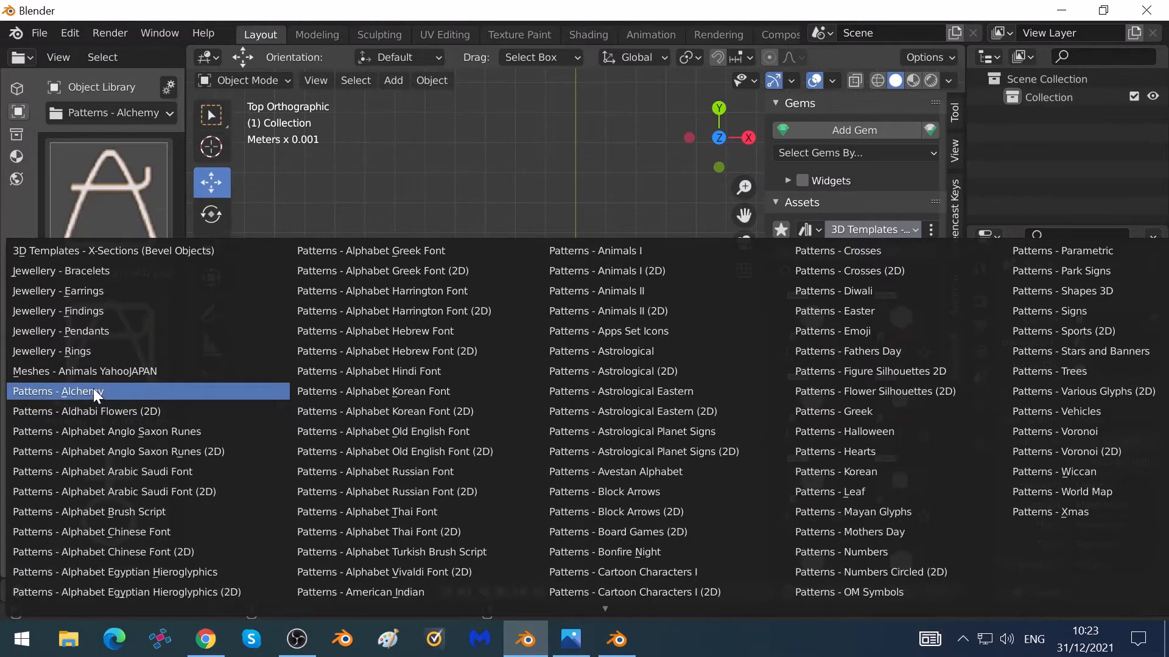
- Place the first Patterns - Alchemy Air pattern in the scene from the object library, and import another copy from the JewelCraft assets
click(93, 388)
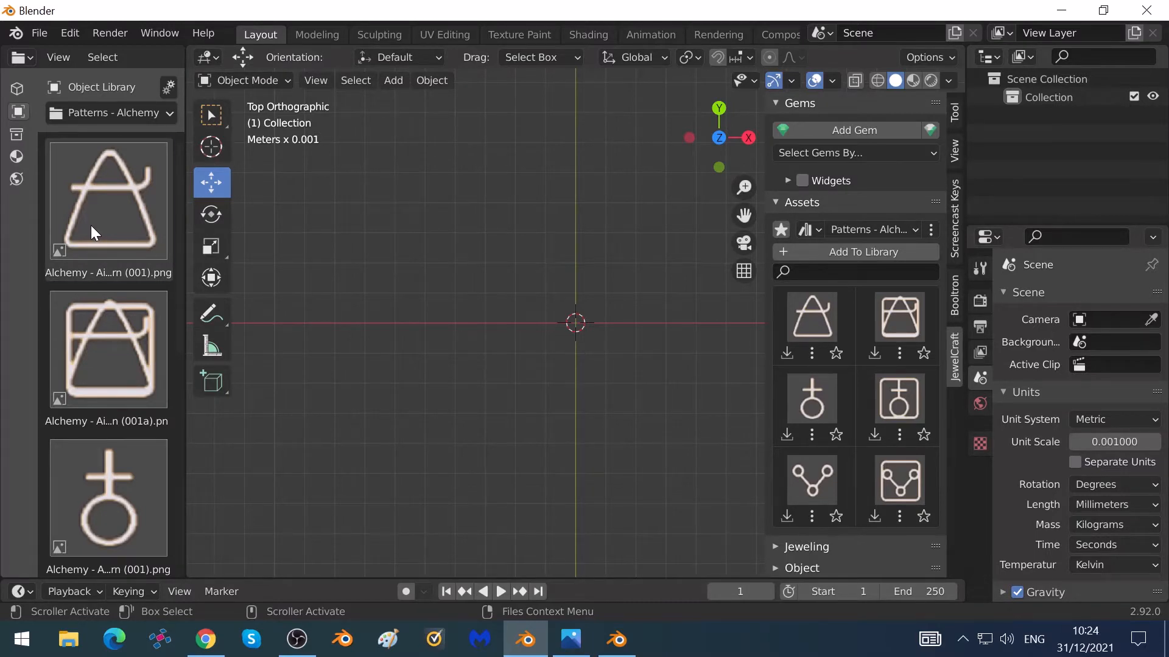
drag(90, 226, 388, 294)
scroll(395, 362, down, 3)
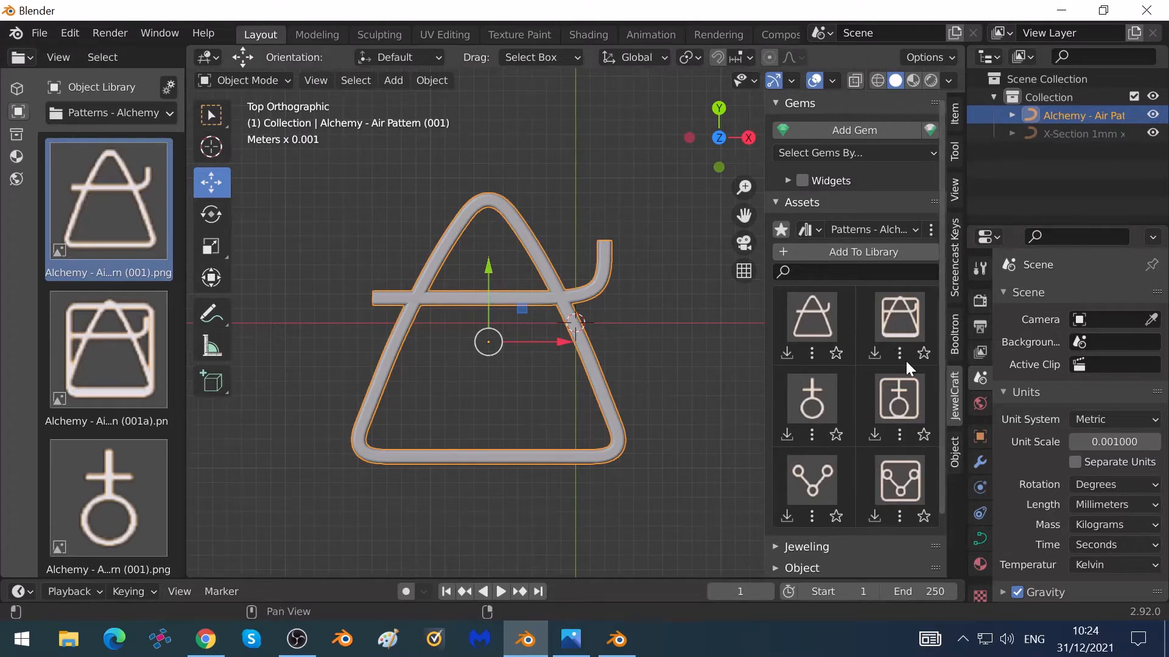
click(785, 353)
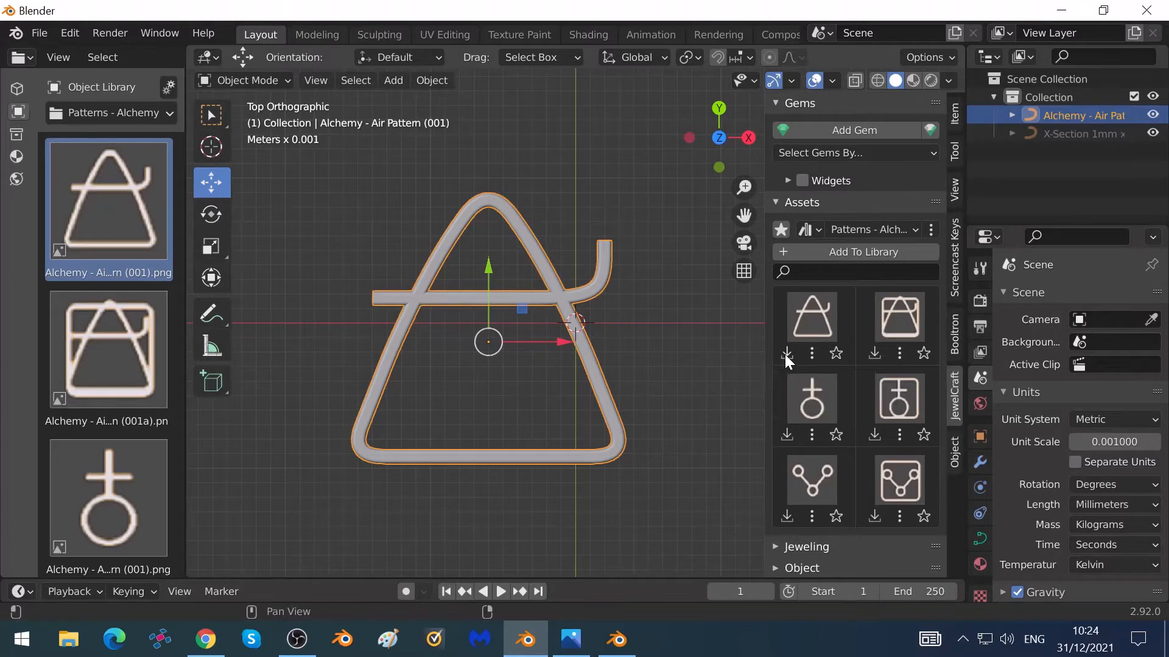
scroll(608, 363, down, 3)
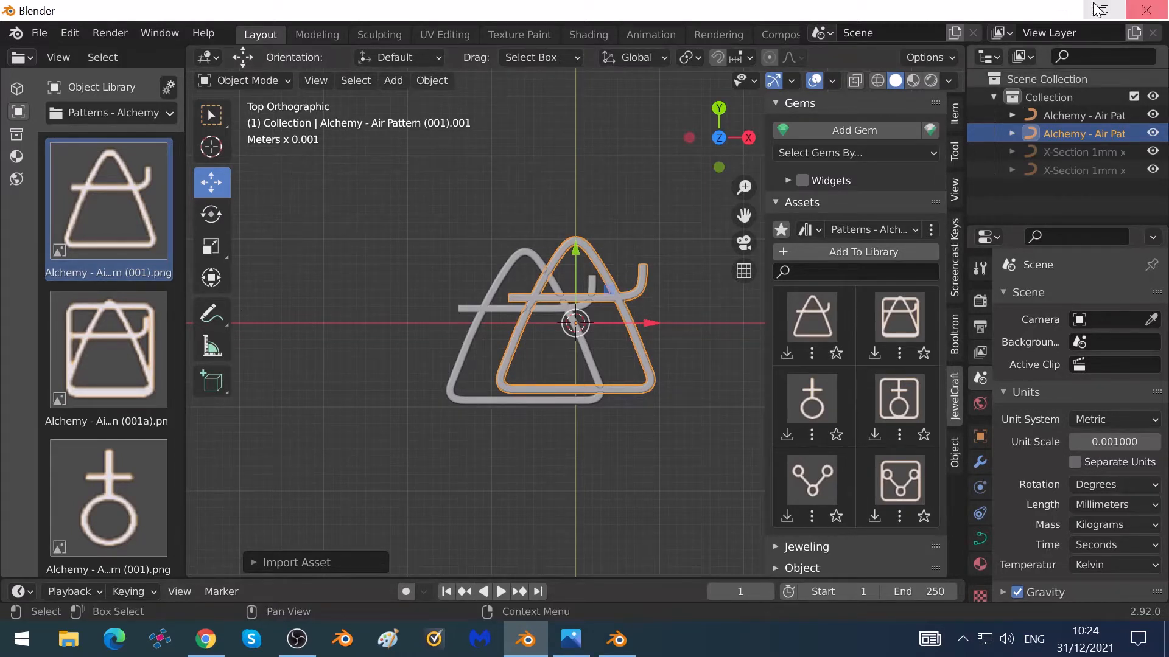
- Close this Blender session without saving and check the JewelCraft asset categories in the open Blender 3.0 window
click(1146, 11)
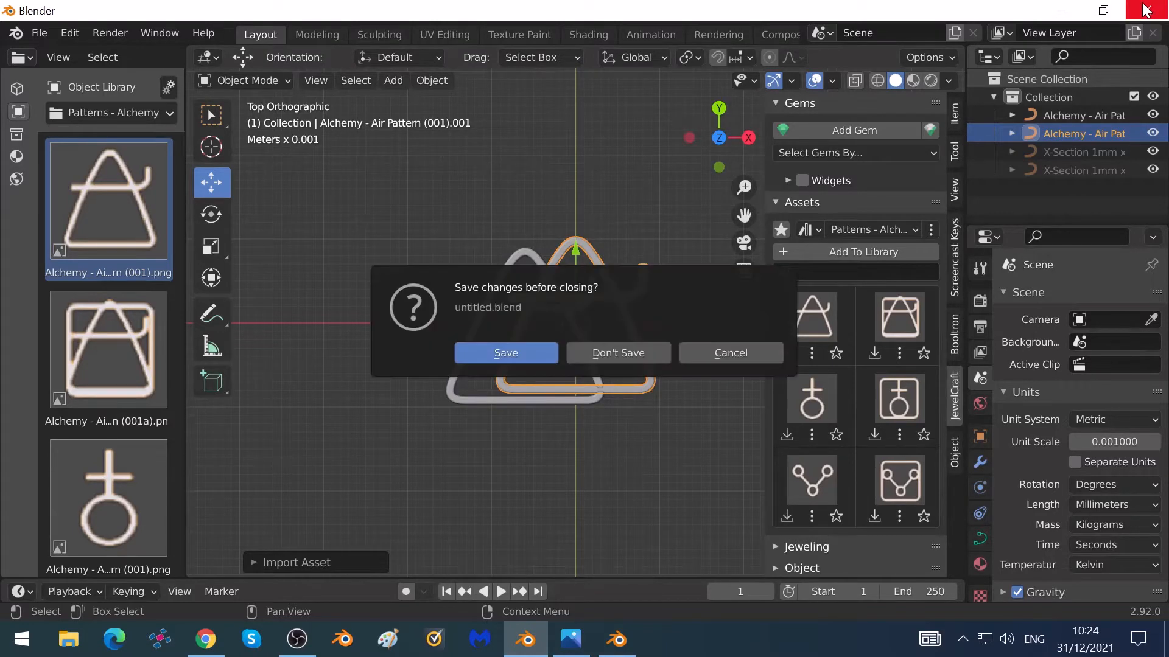
click(631, 349)
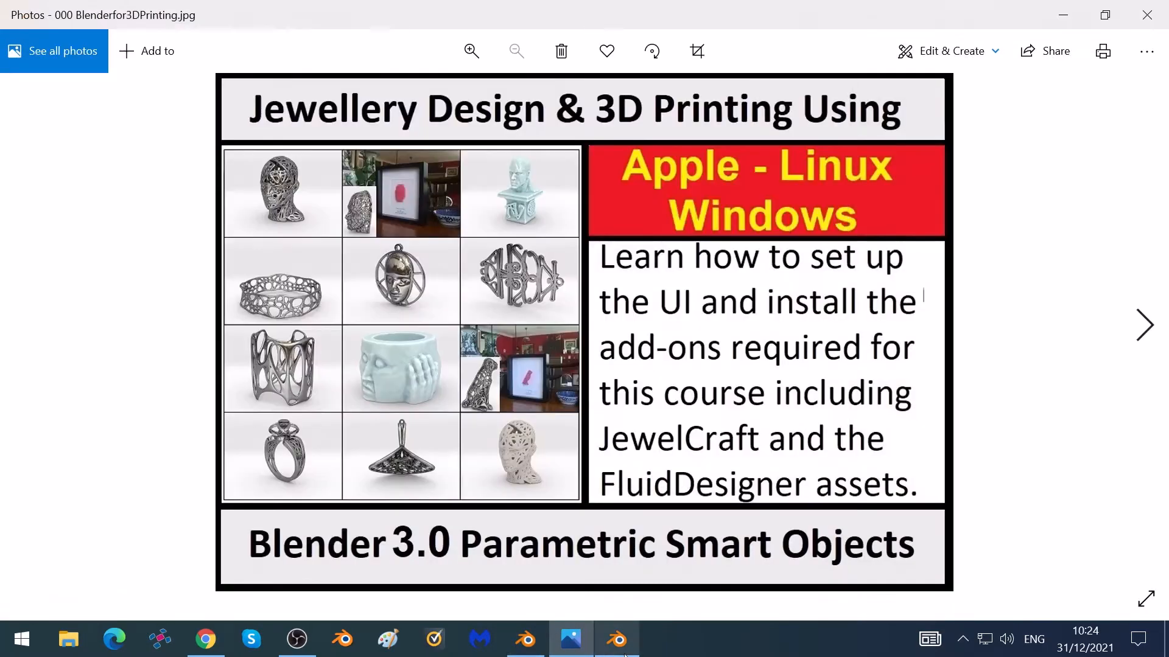
click(629, 648)
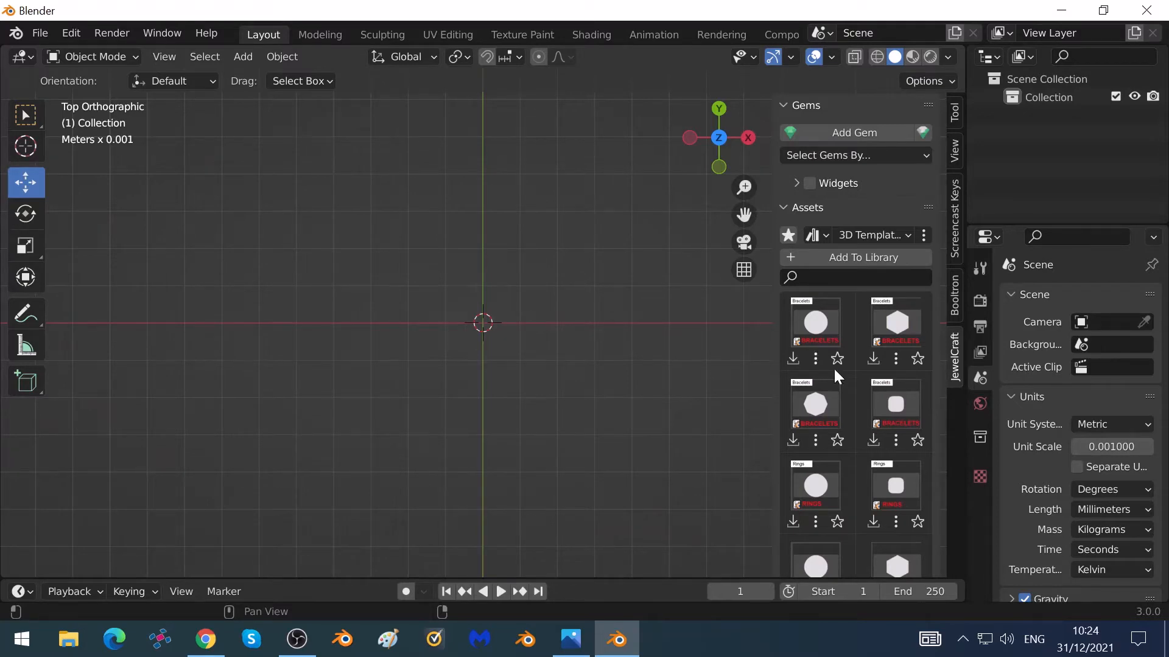
click(889, 239)
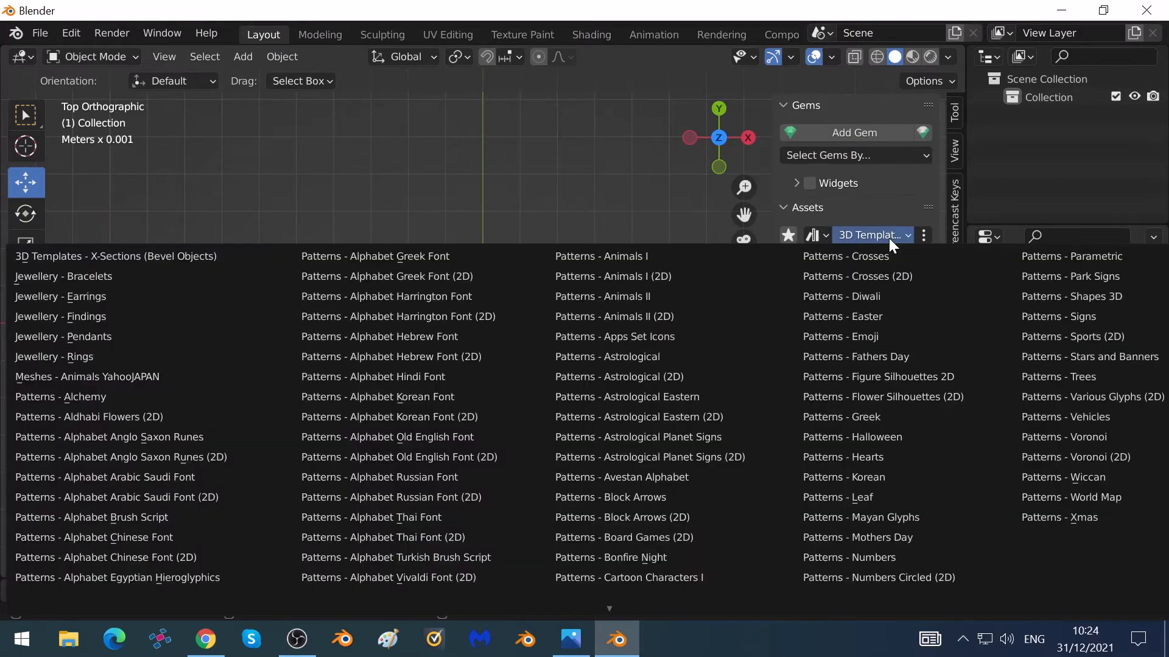
click(889, 239)
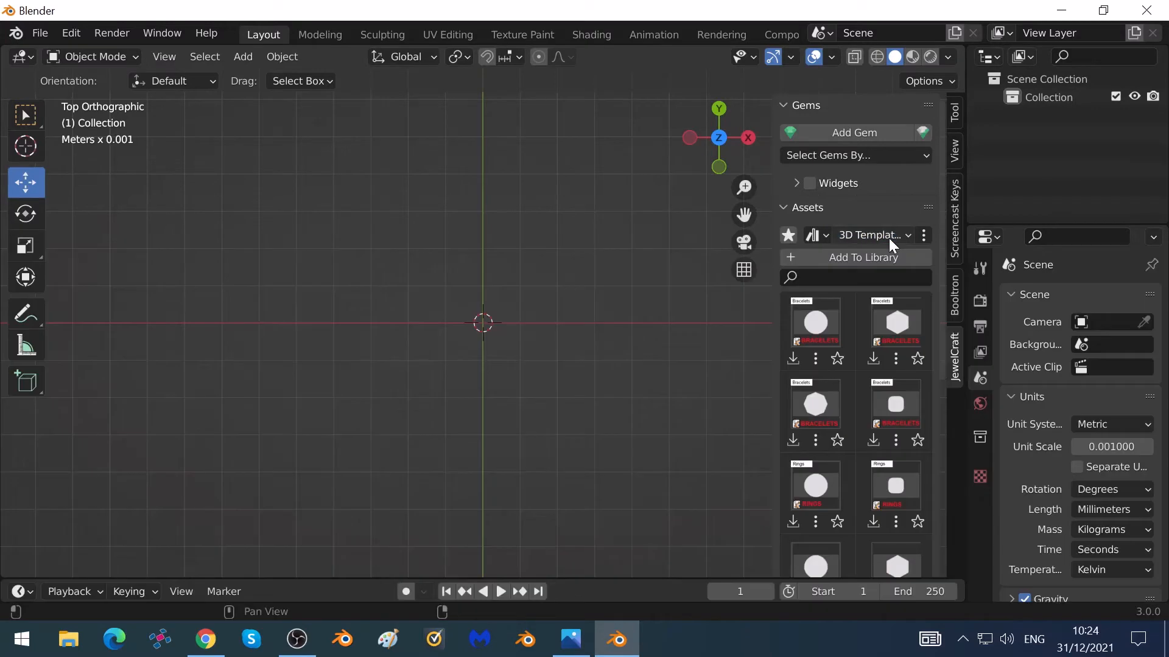
- Open the add-on preferences and go to the Asset Manager library settings of the JewelCraft add-on
click(78, 34)
click(119, 293)
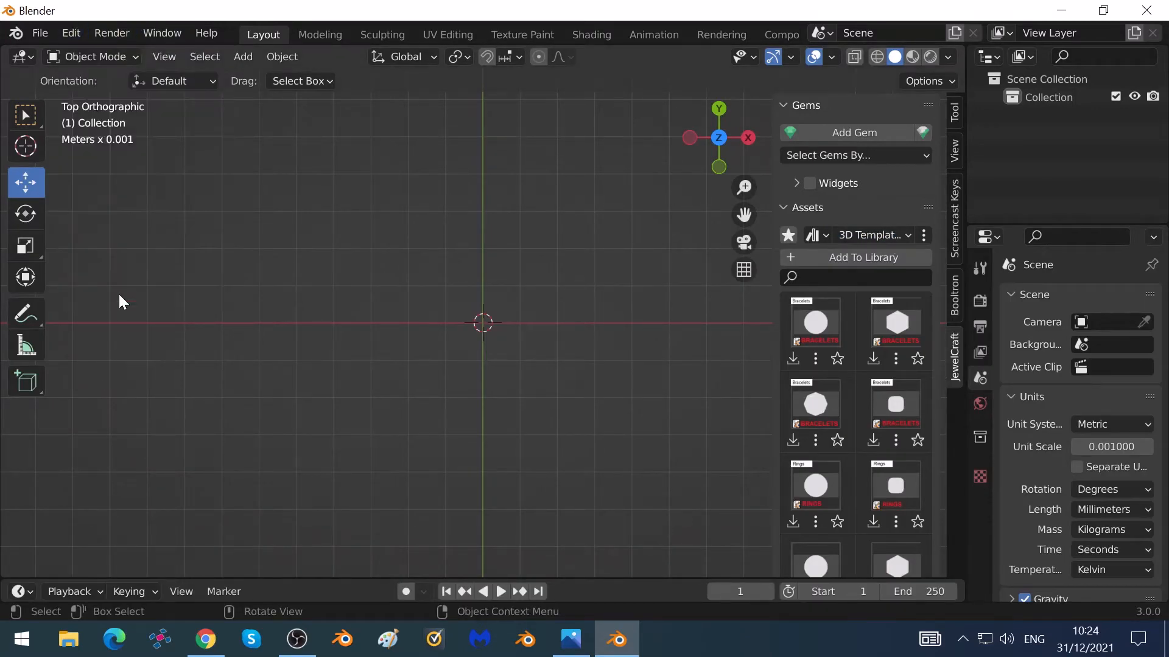
click(71, 33)
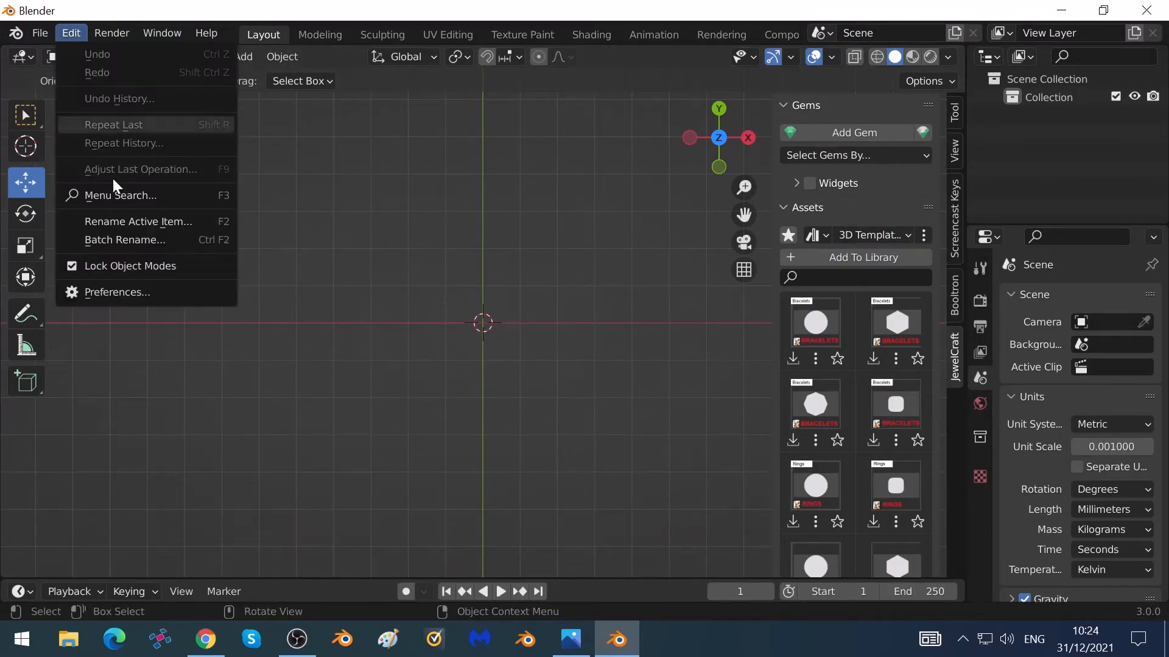
click(143, 289)
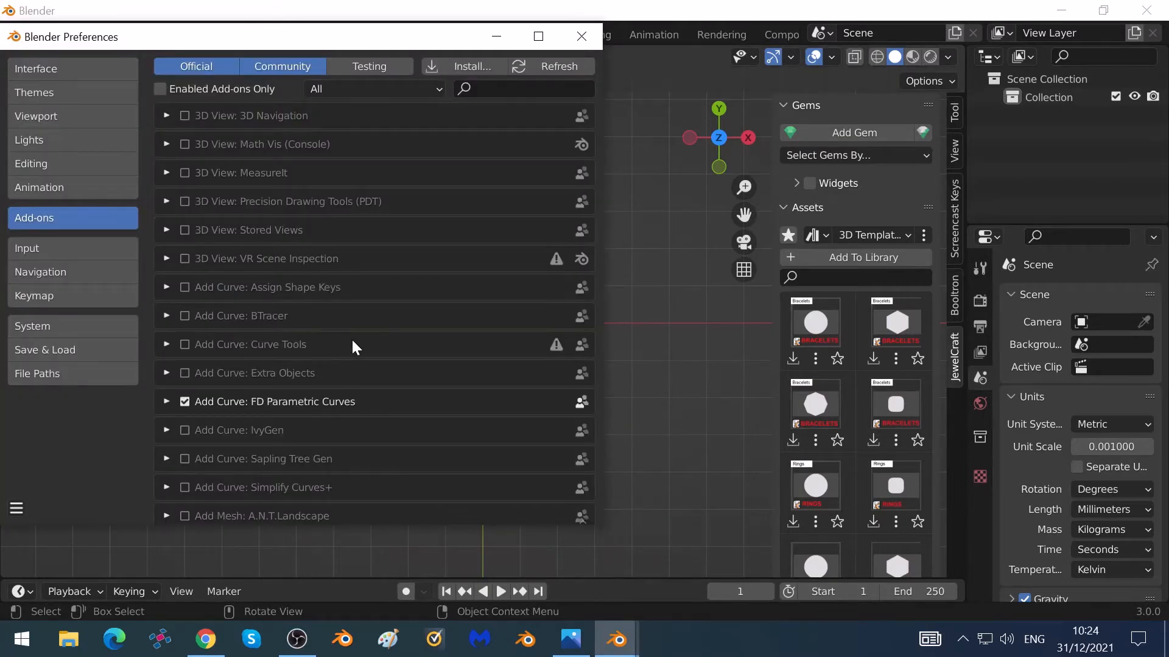
scroll(359, 340, down, 12)
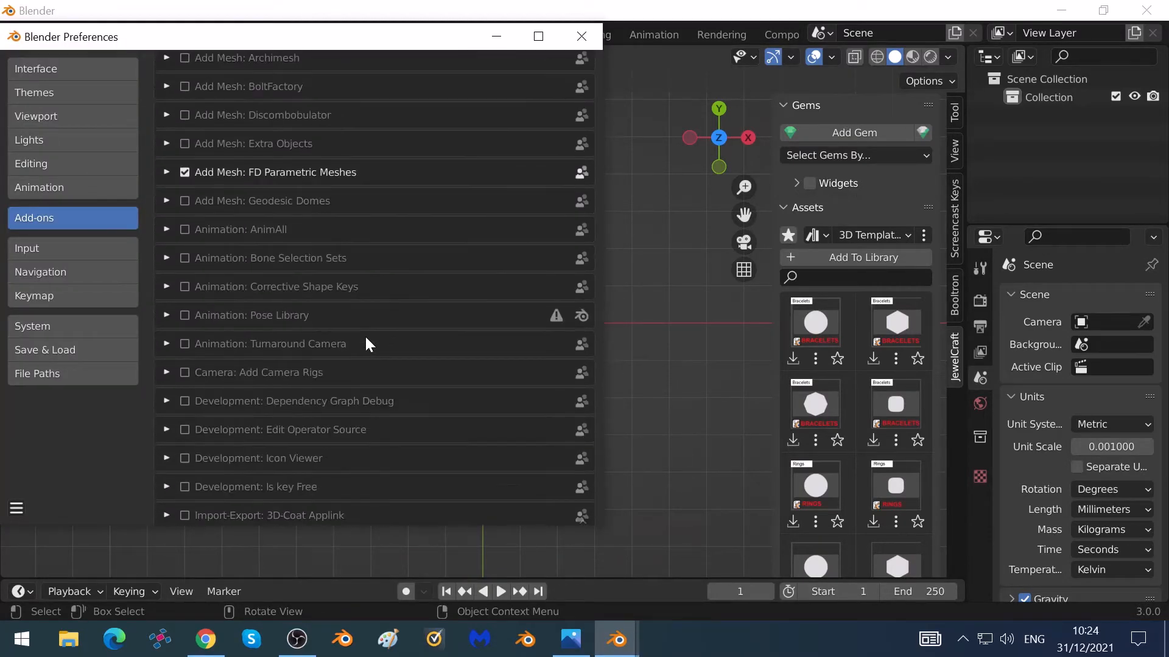
scroll(366, 344, down, 15)
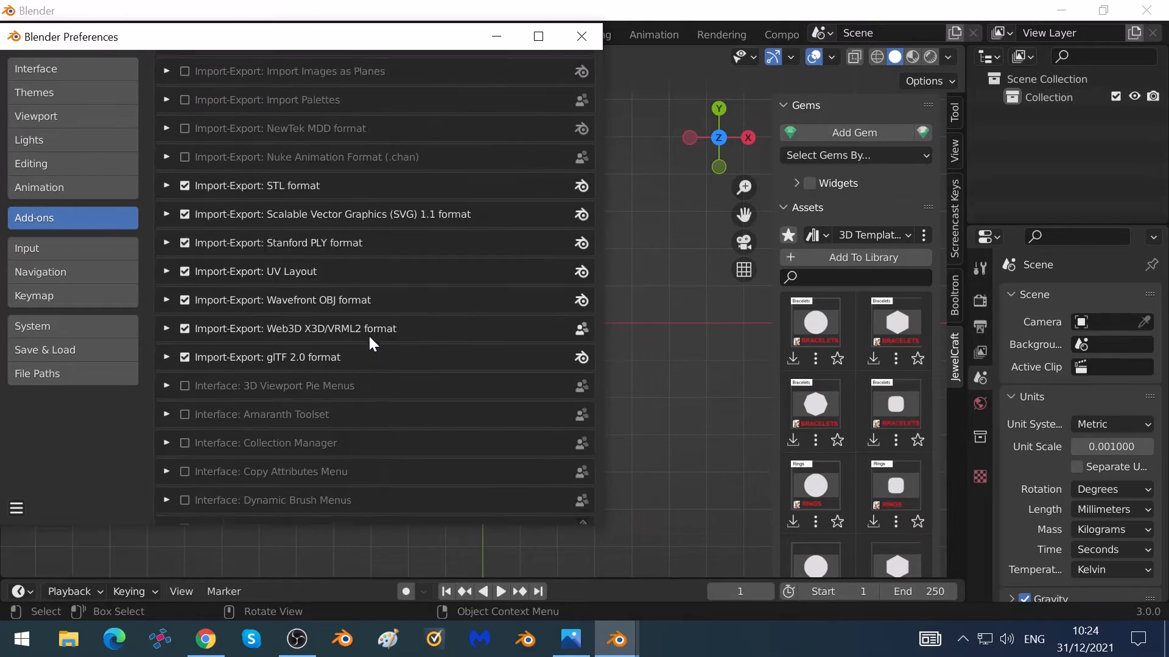
scroll(369, 336, down, 15)
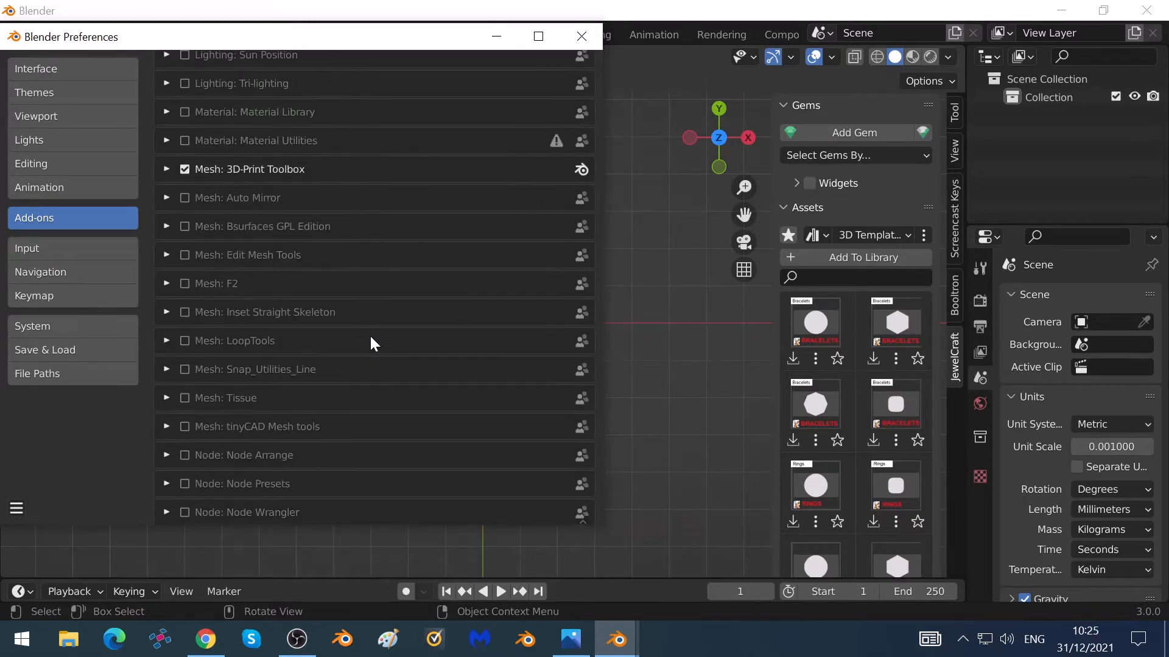
scroll(371, 339, down, 15)
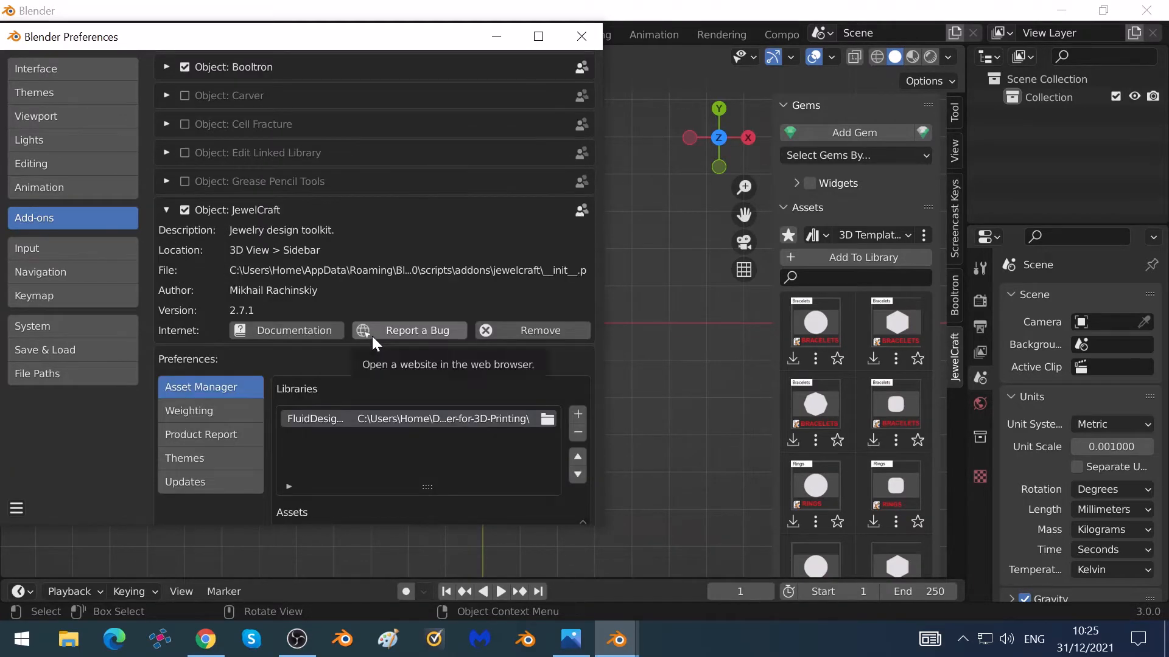
scroll(372, 338, down, 3)
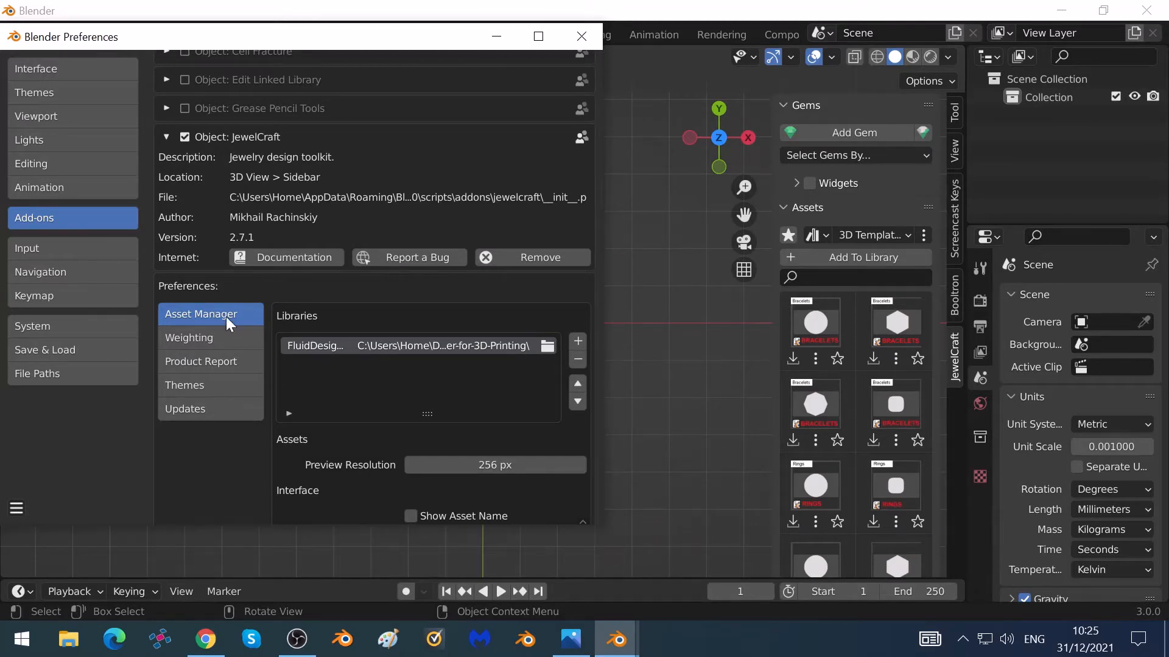
- Replace JewelCraft's existing asset library entry with a new one pointing to the FluidDesigner-for-3D-Printing folder on the Desktop
click(576, 360)
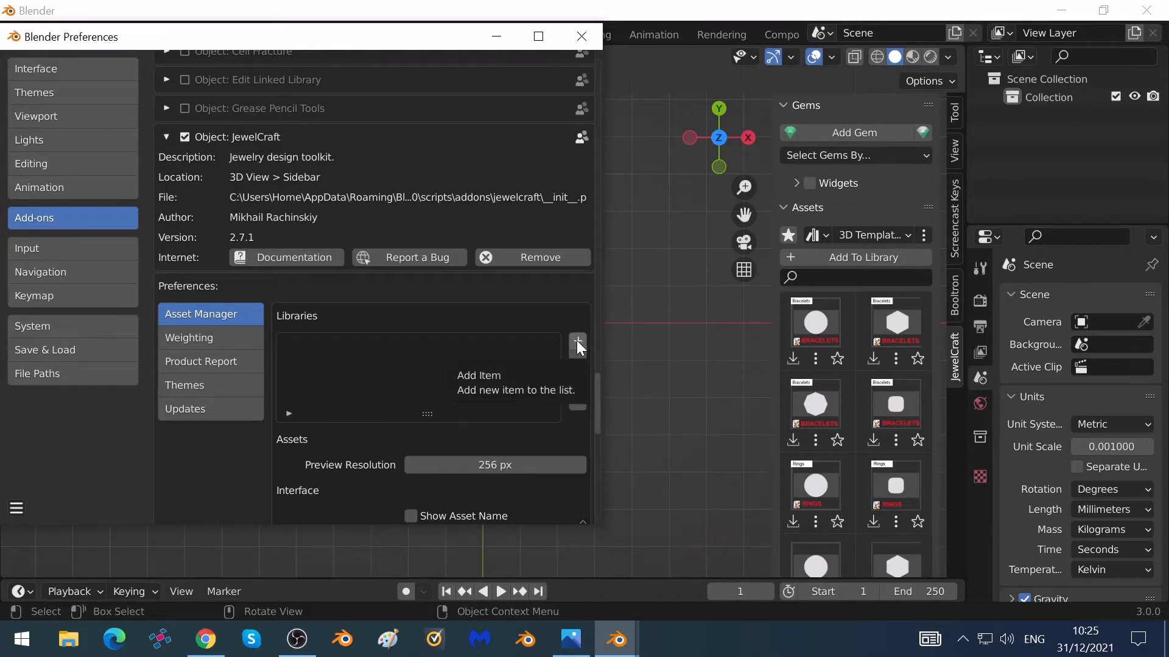
click(575, 340)
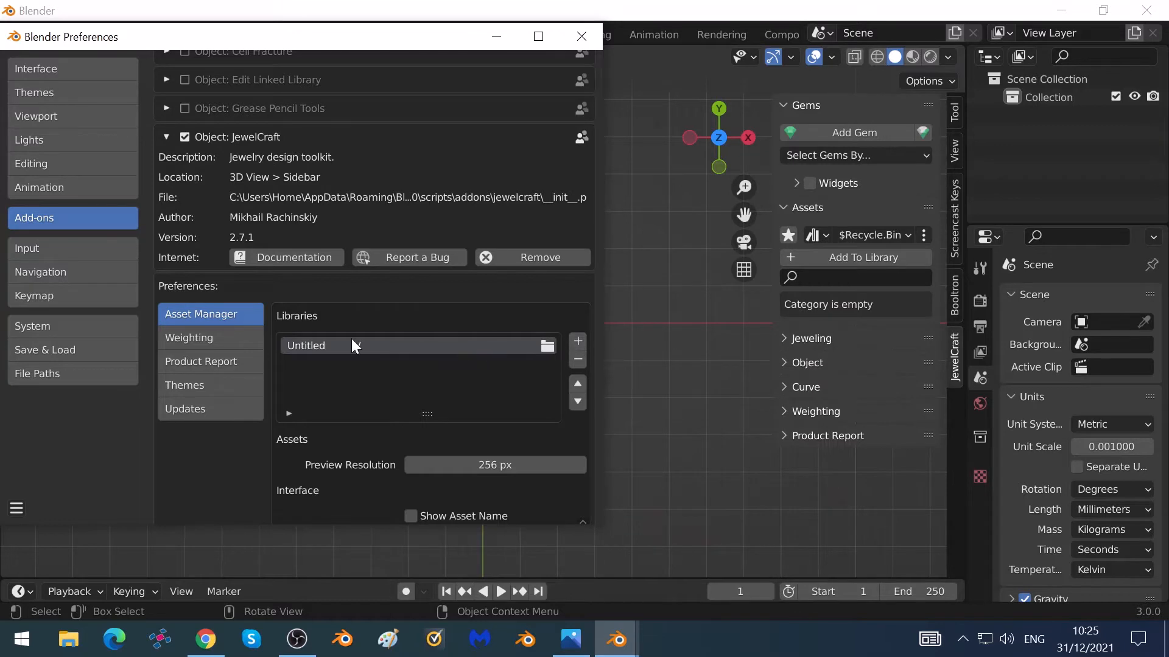
click(544, 348)
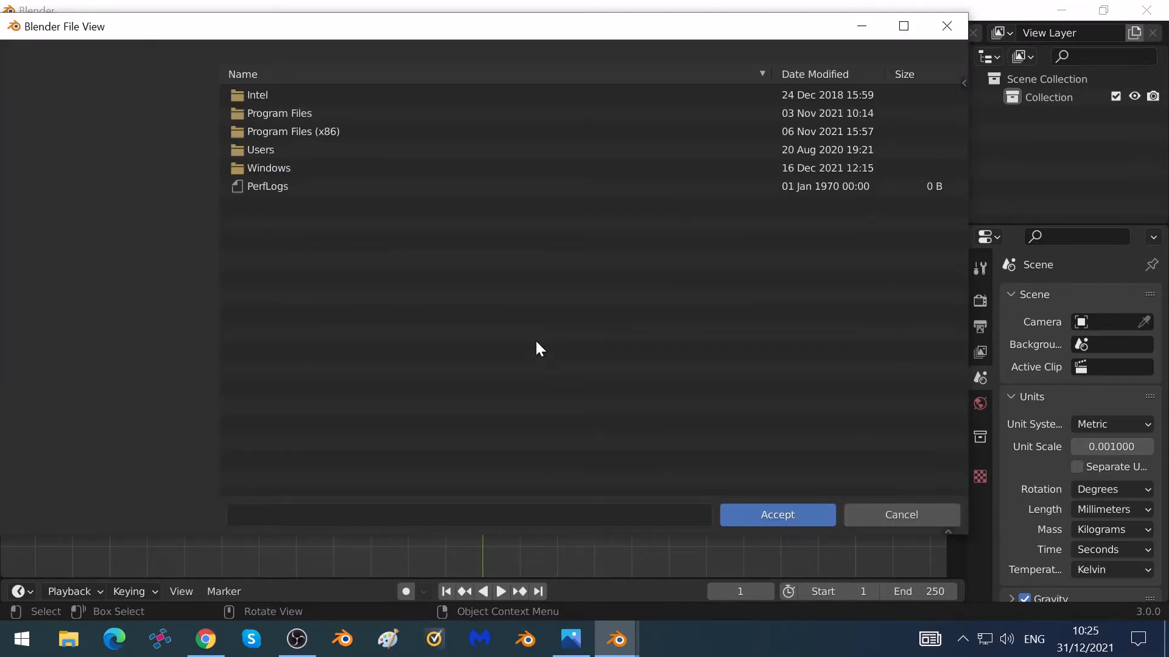
double_click(238, 148)
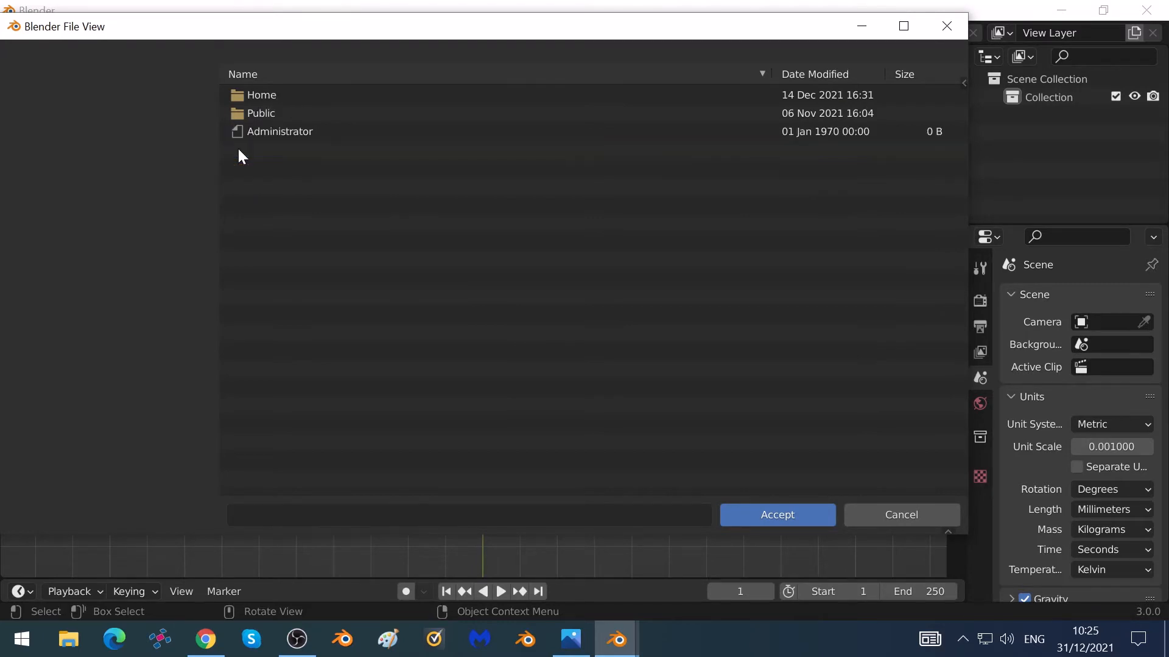
double_click(241, 98)
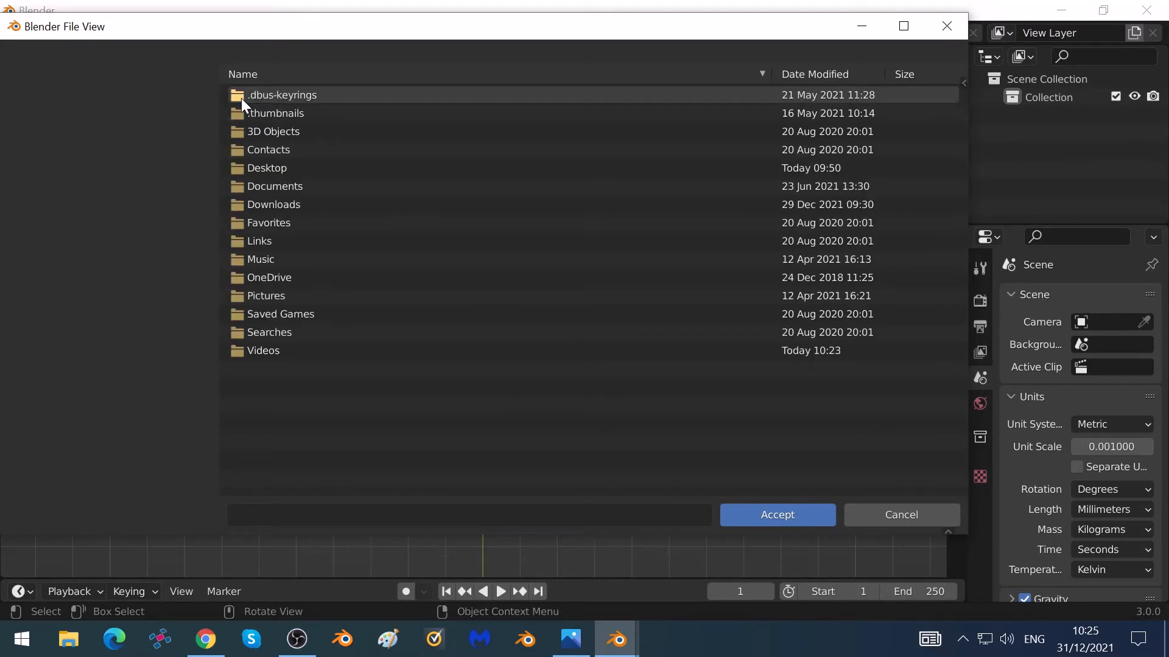
double_click(235, 170)
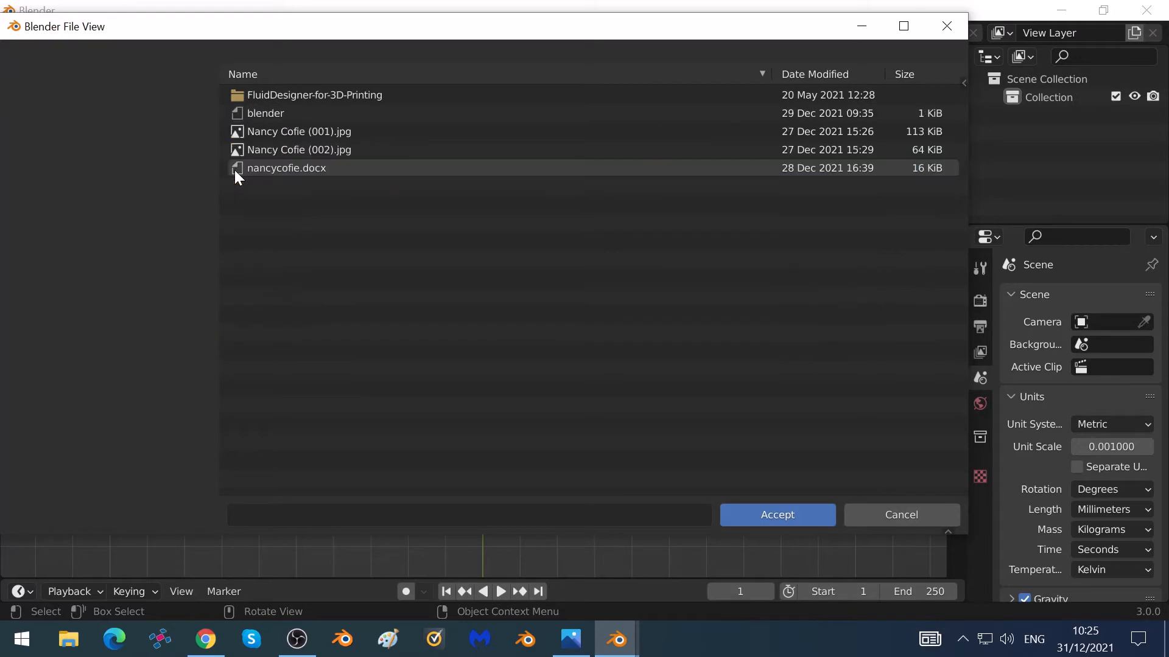
double_click(258, 98)
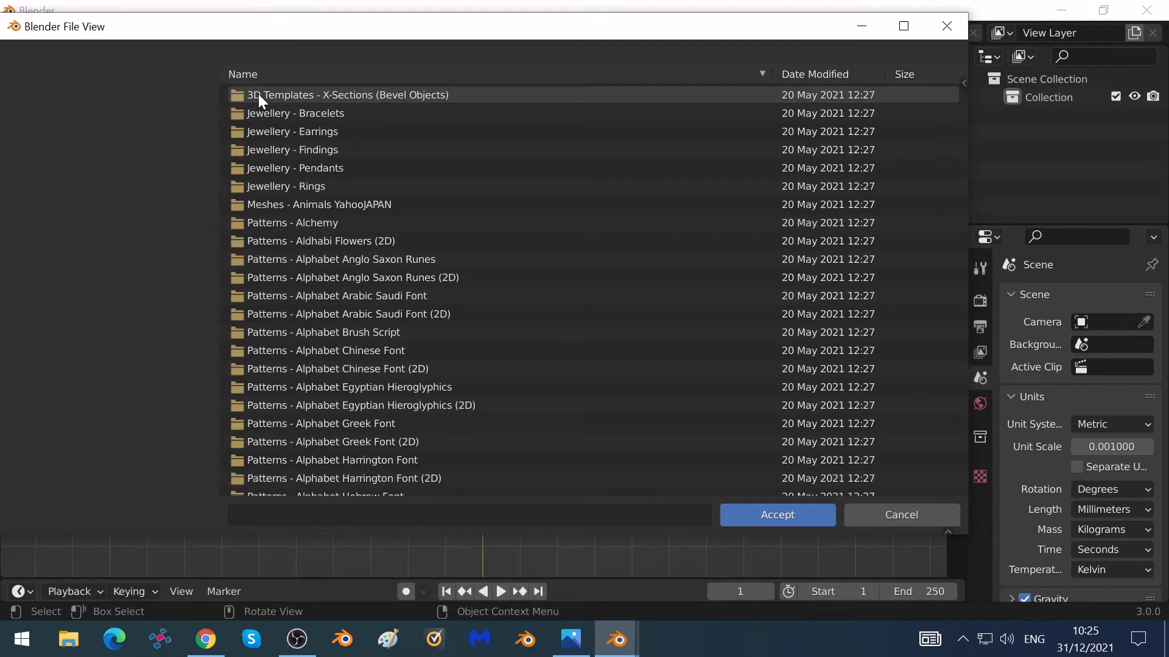
click(796, 513)
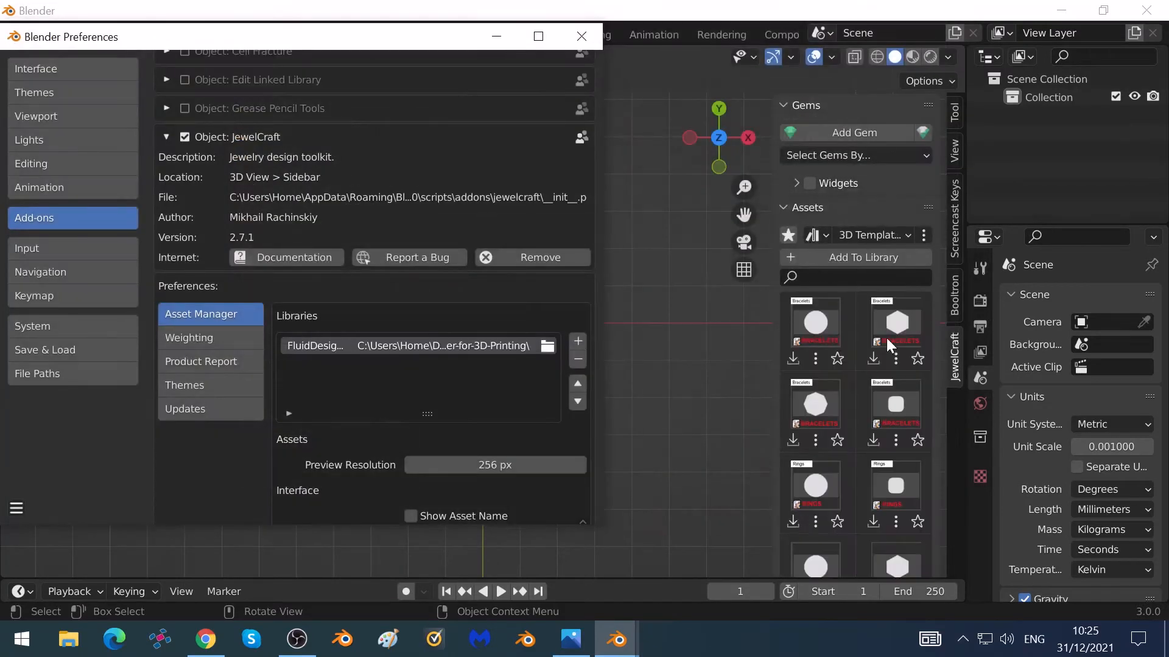
- Check the asset category list of the relinked library and close the preferences window
click(879, 237)
click(878, 238)
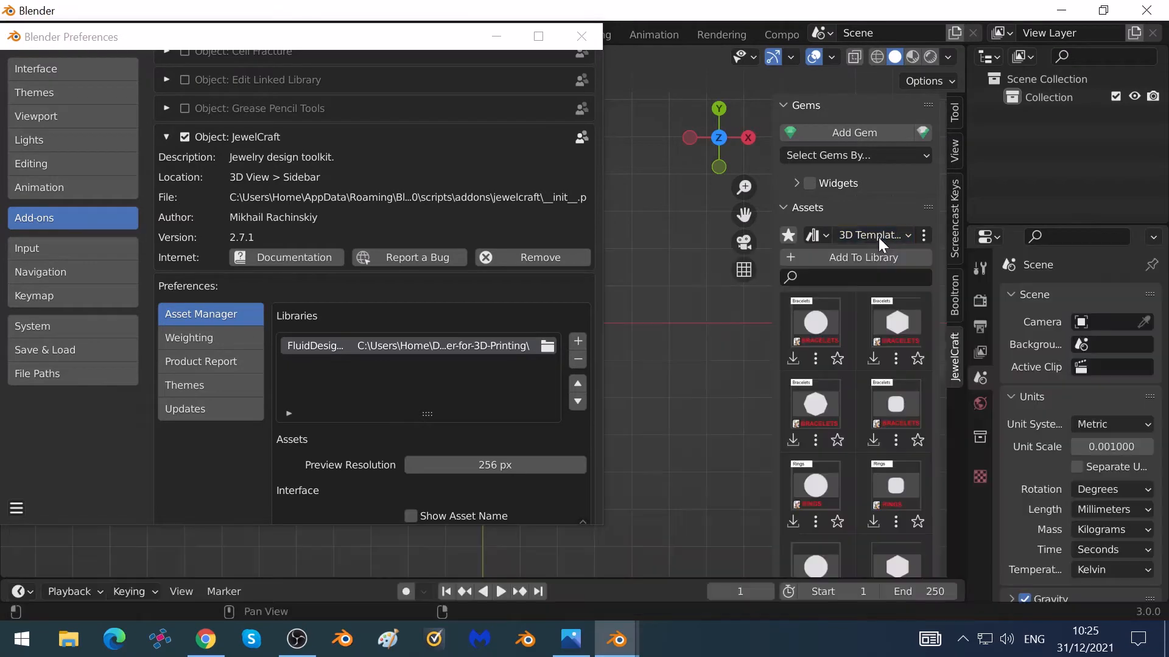
click(588, 39)
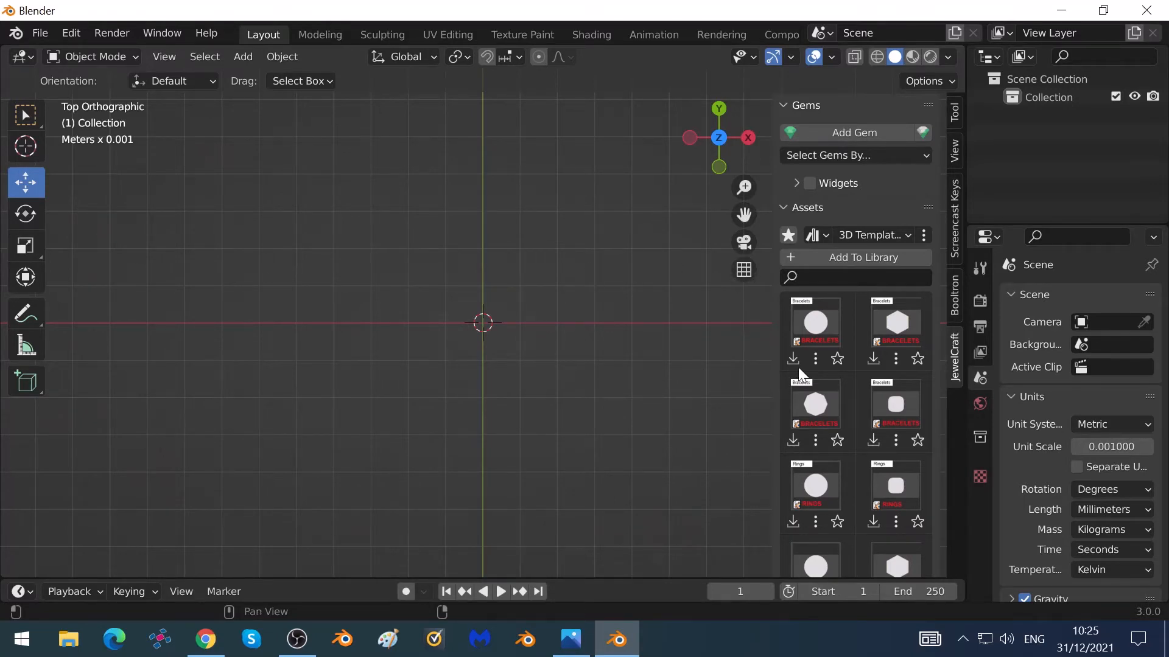
- Create a new asset category named "000 My Files" in the JewelCraft library
click(924, 237)
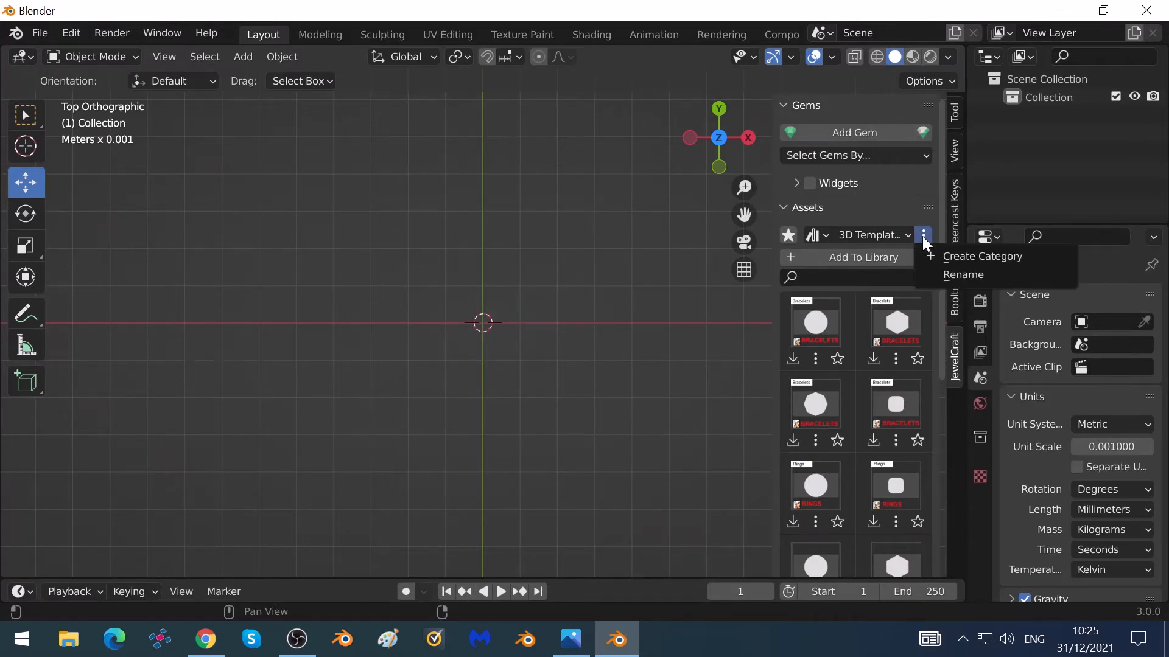
click(957, 259)
click(949, 302)
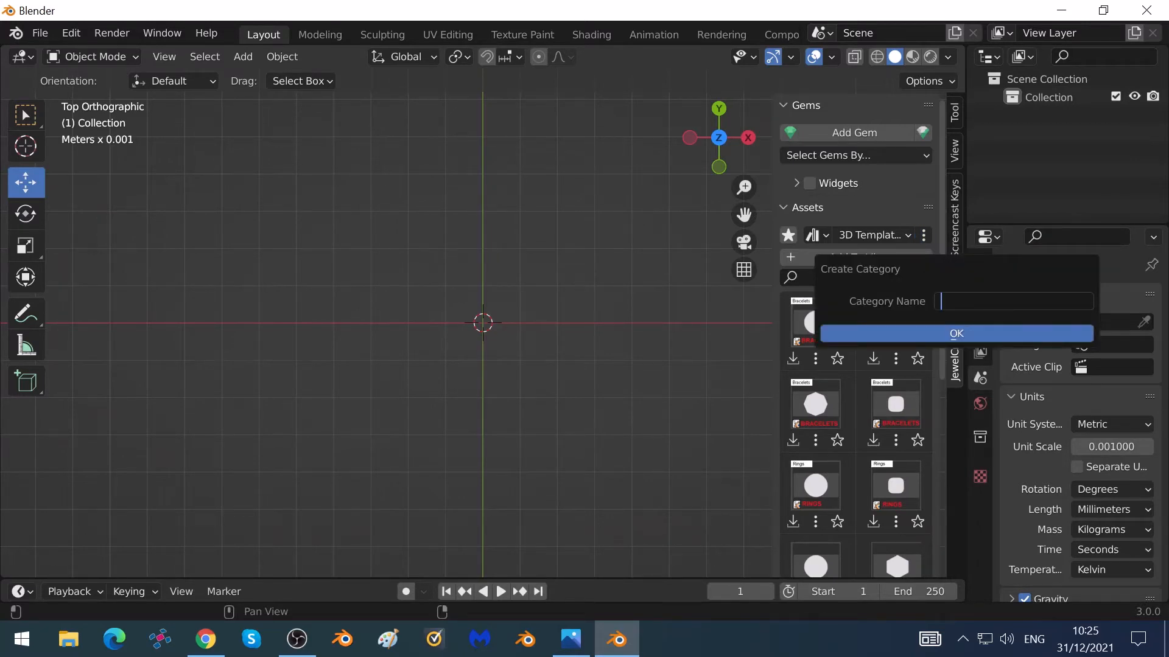
text(000 M)
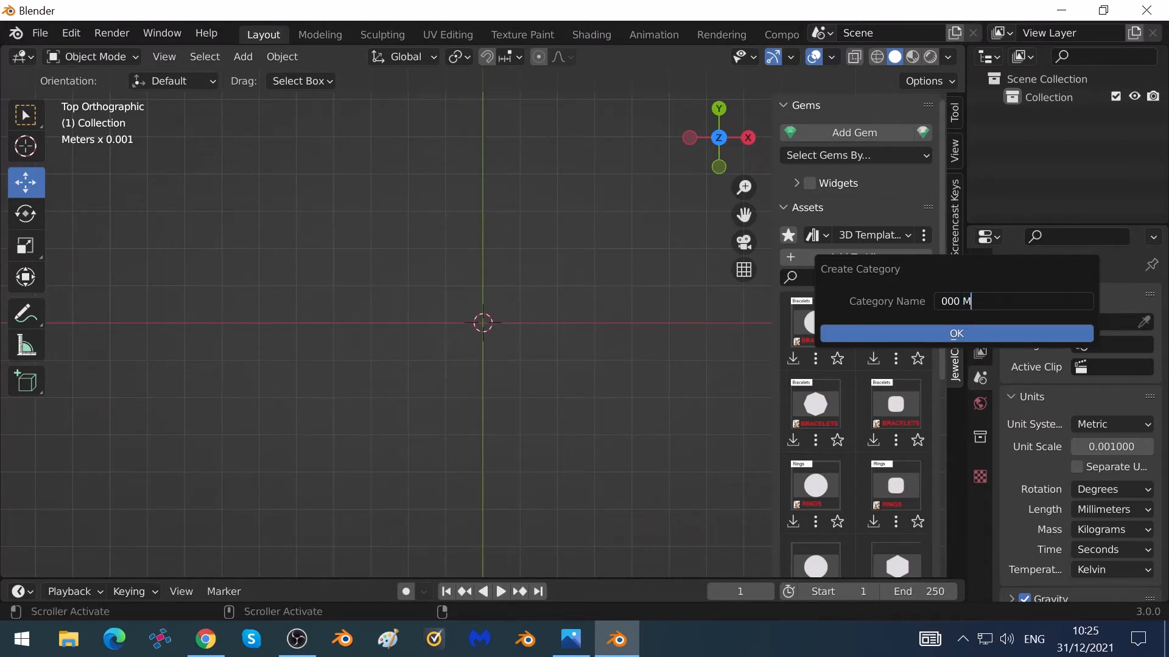
text(y Files)
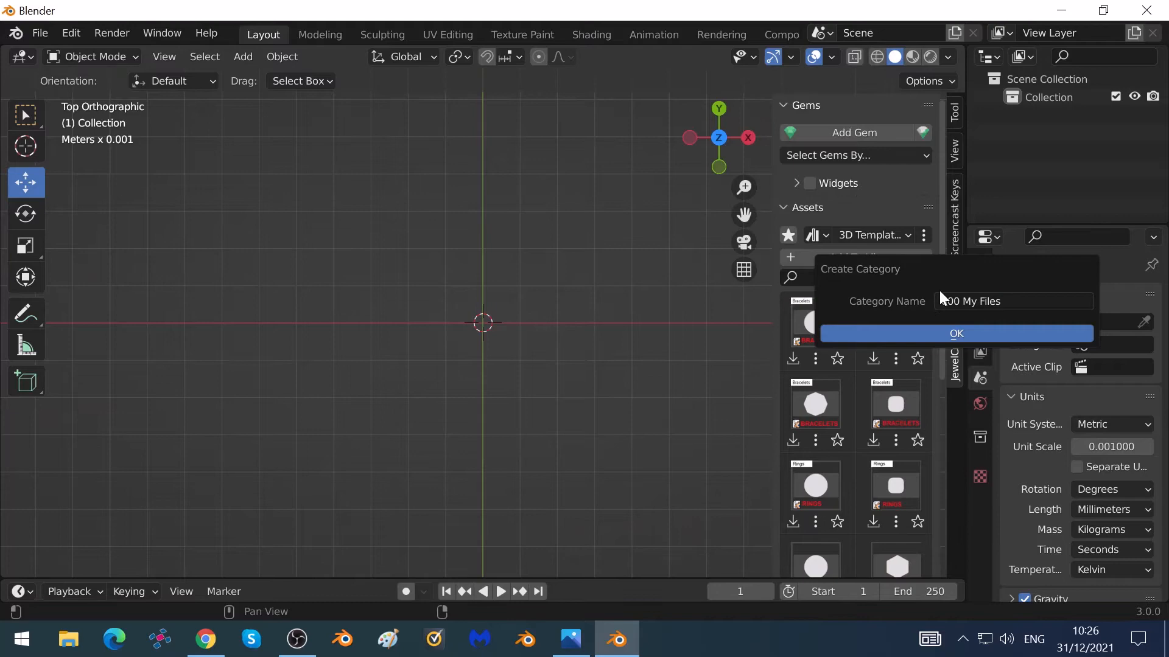
click(938, 333)
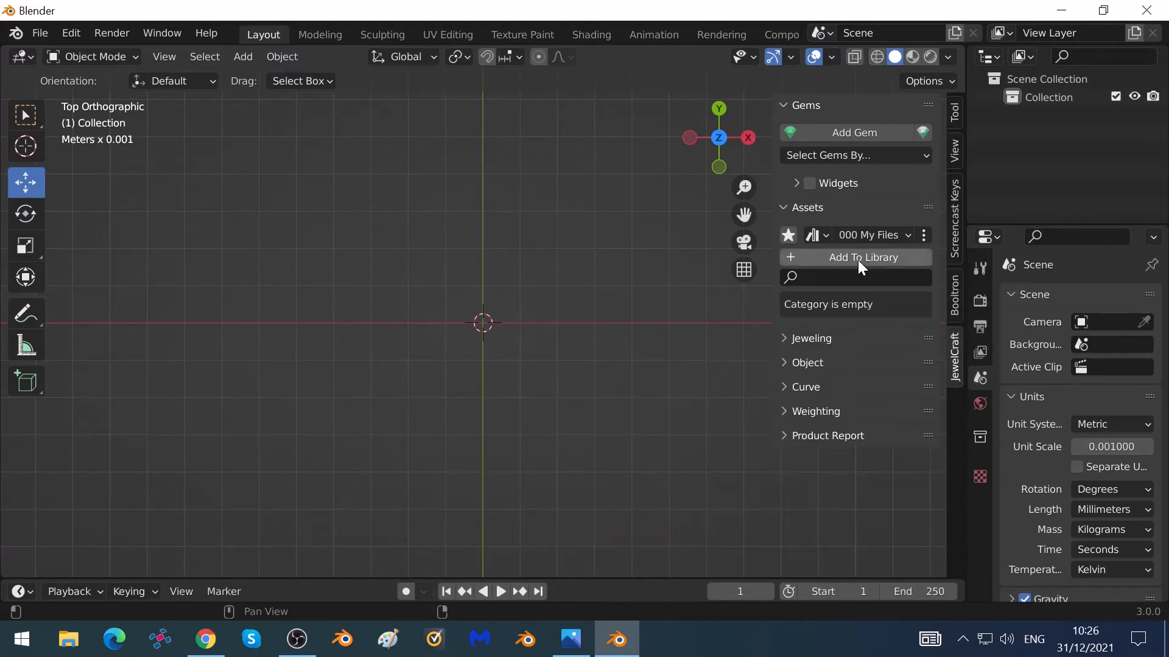
- Review the asset category list and choose the 000 My Files category
click(862, 234)
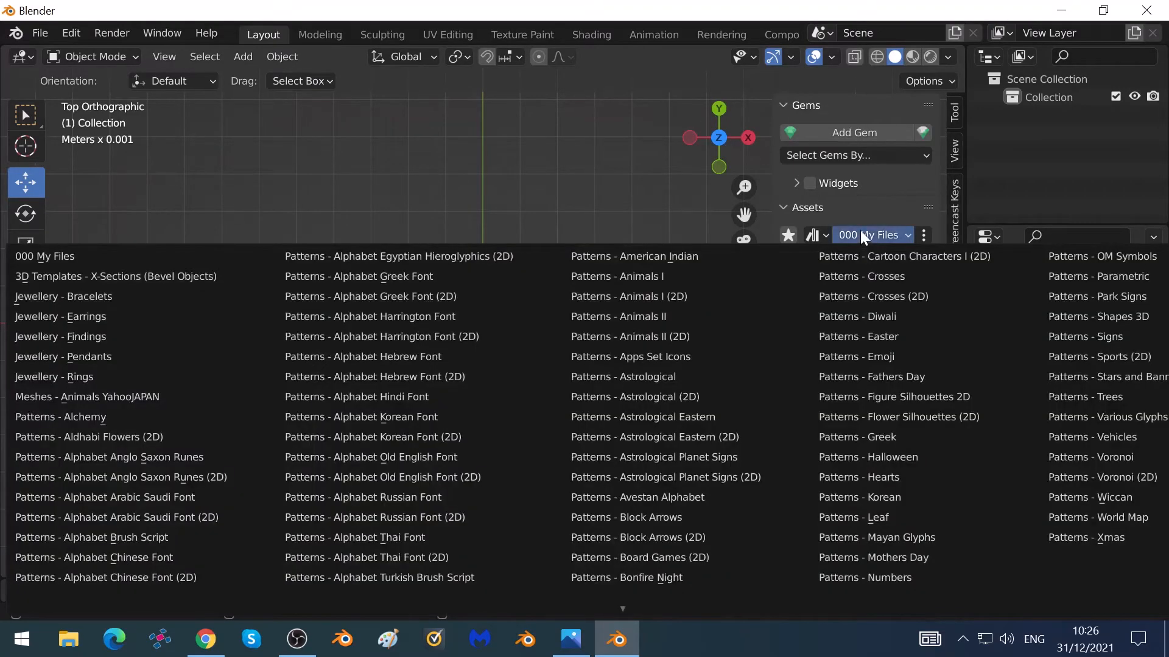
click(860, 231)
click(855, 234)
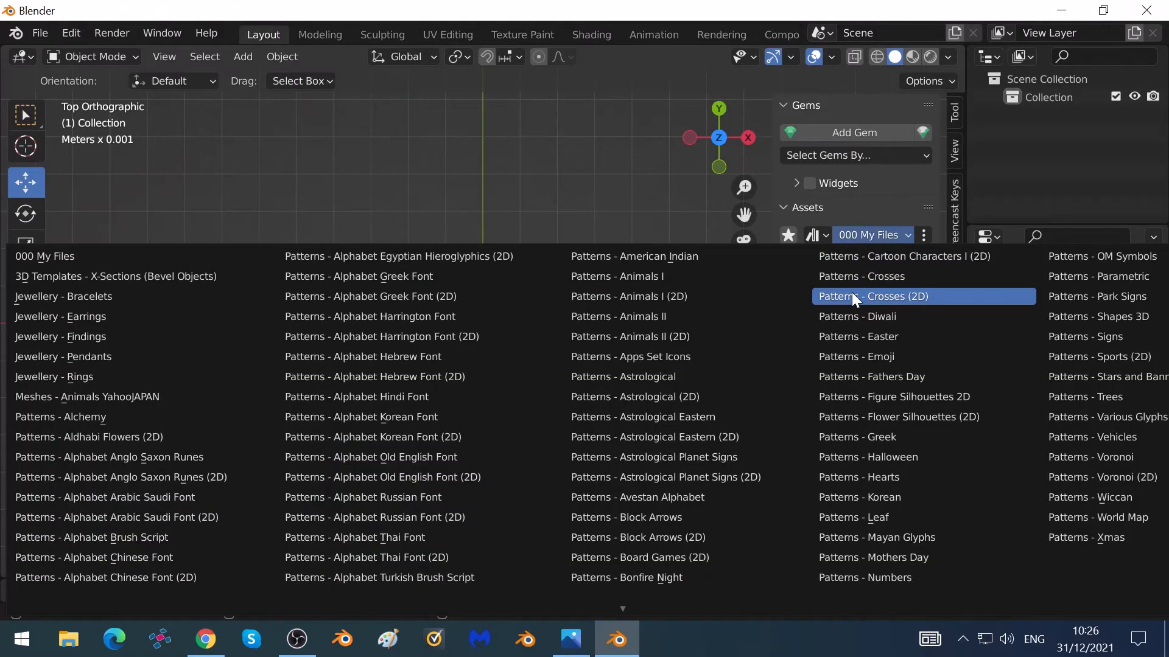
click(147, 258)
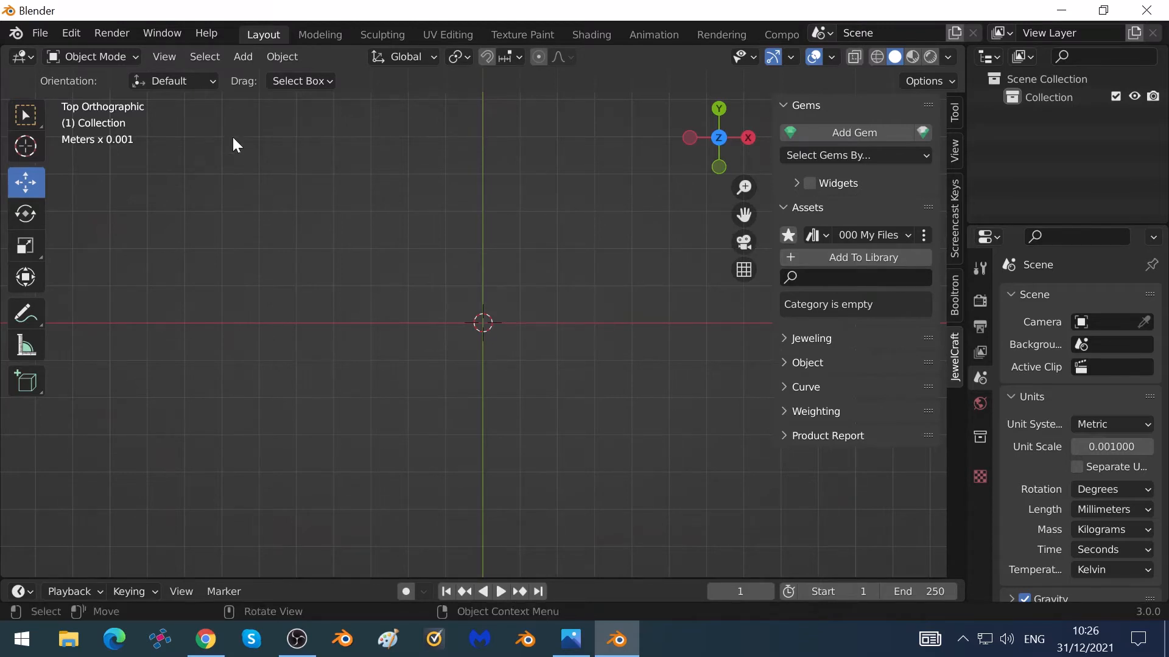
- Add a cube mesh to the empty scene
click(241, 58)
mouse_move(261, 78)
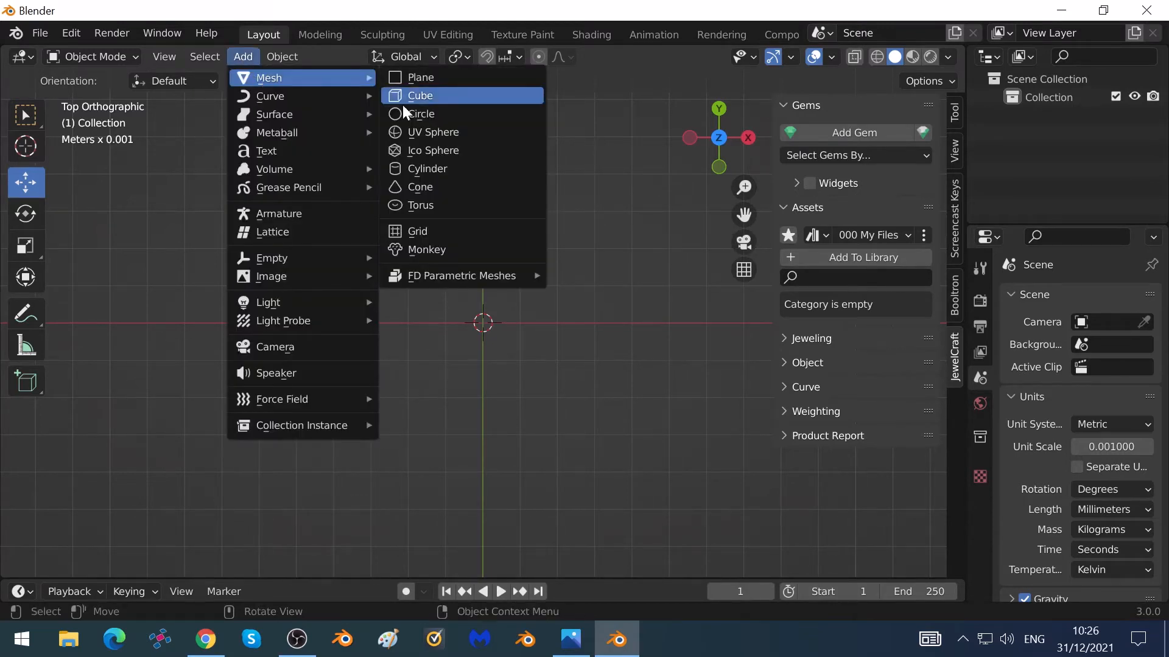
click(442, 100)
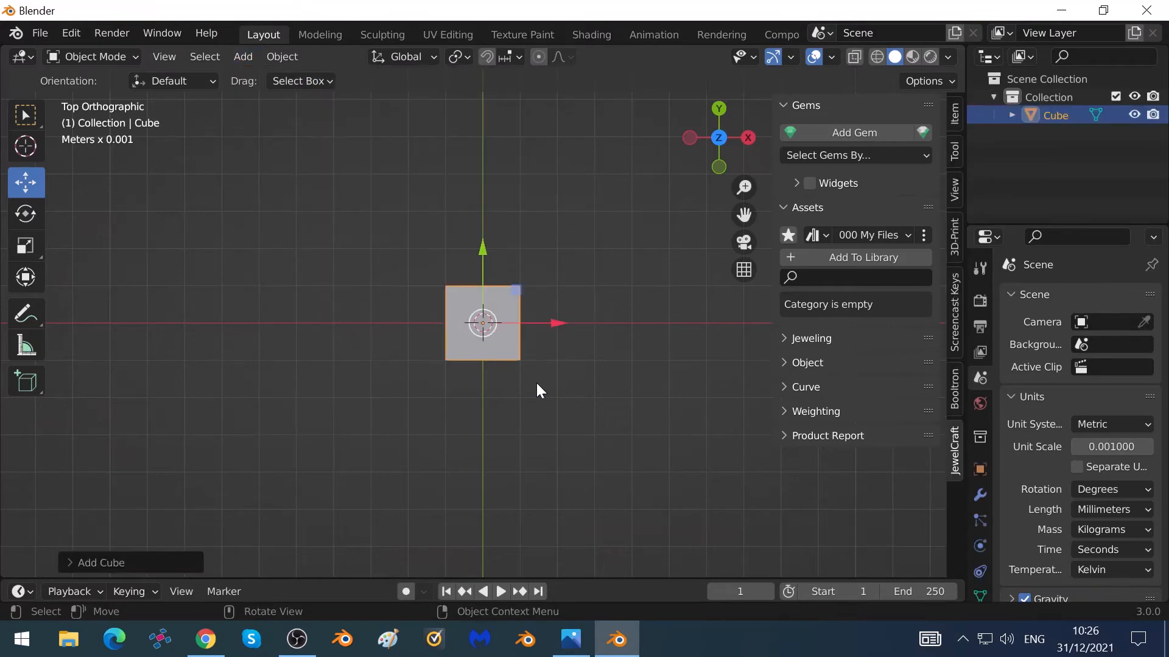
scroll(538, 382, up, 5)
middle_drag(552, 361, 621, 255)
click(744, 270)
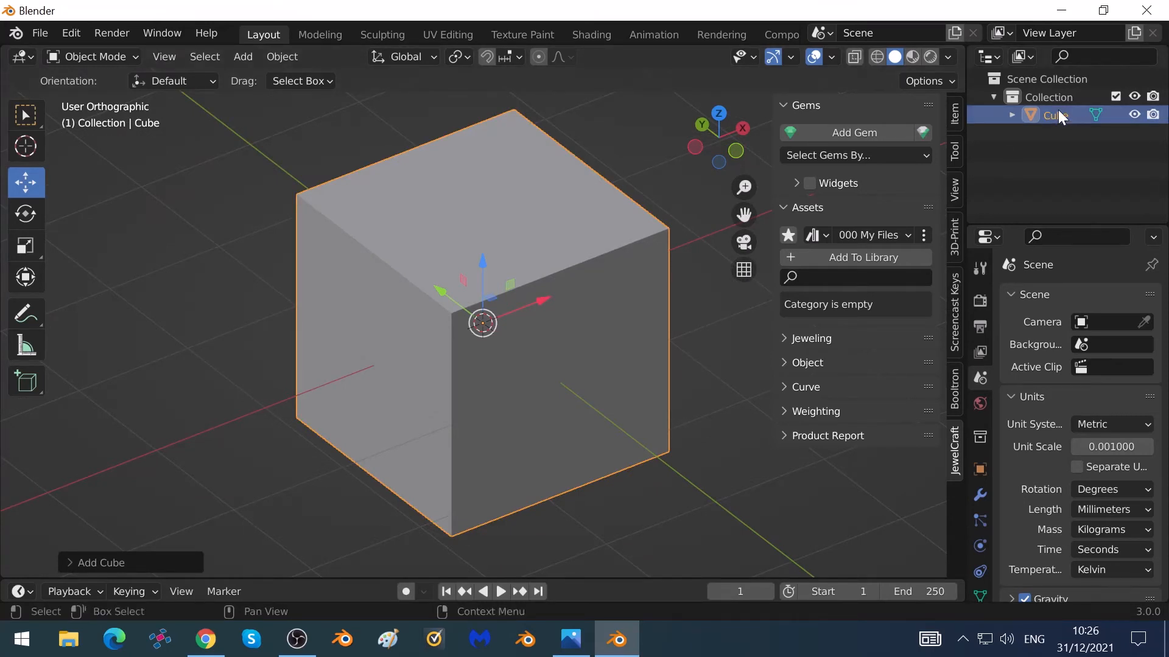
- Save the cube to the 000 My Files category as a Selected Objects asset named Cube, and delete it from the scene
click(871, 255)
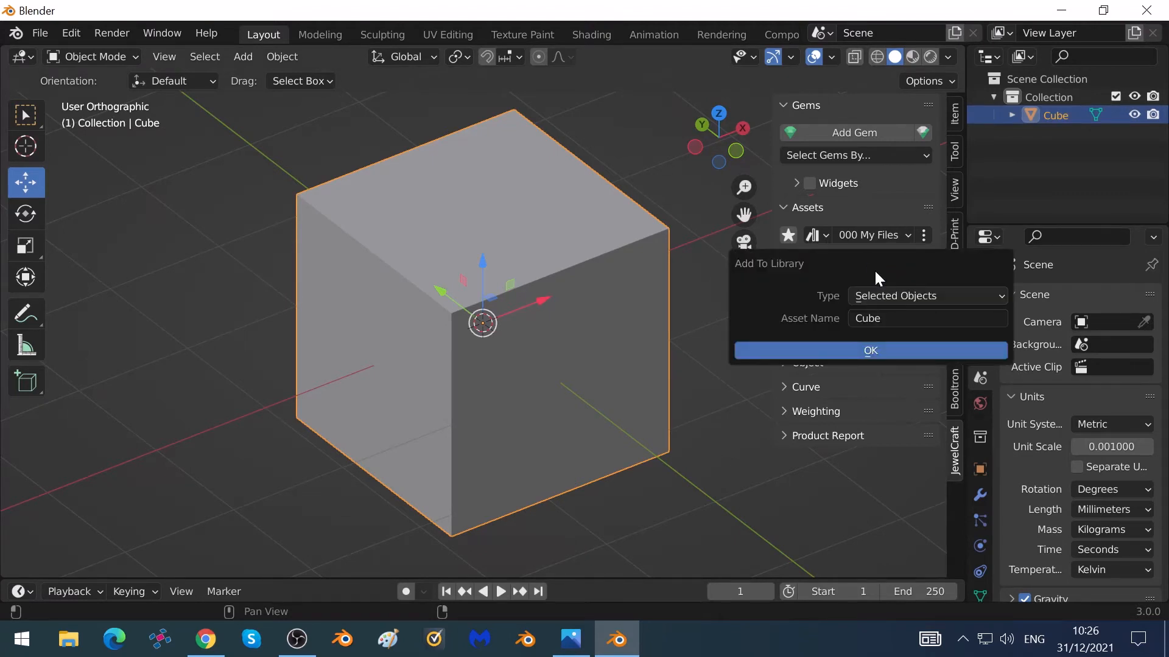
click(900, 297)
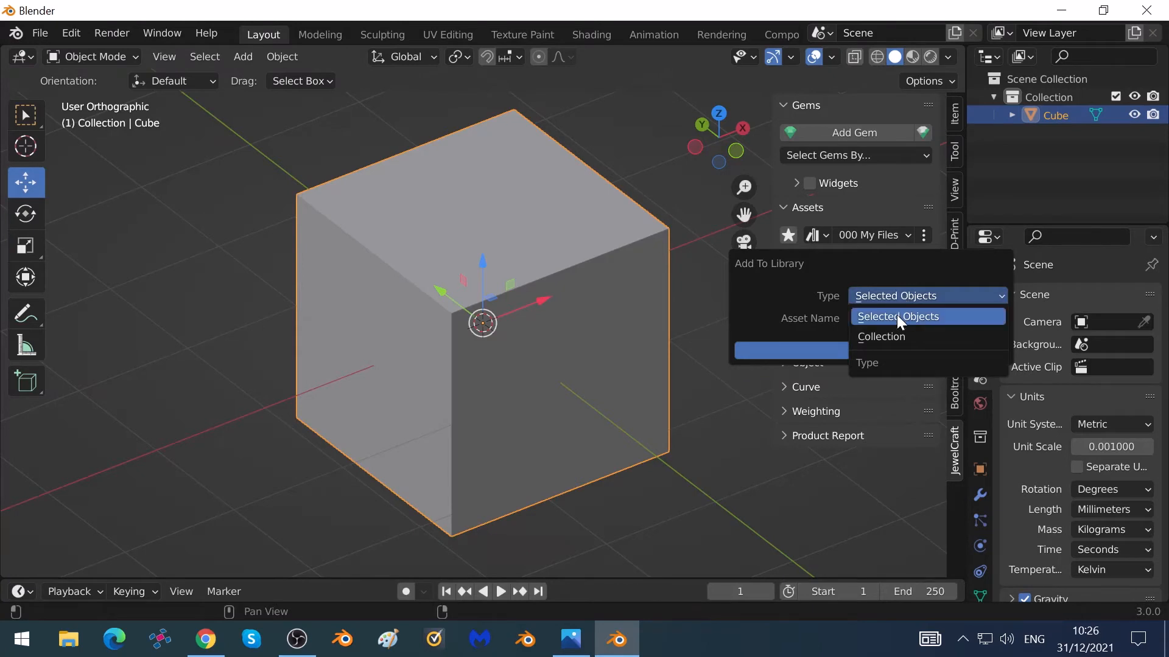
click(897, 316)
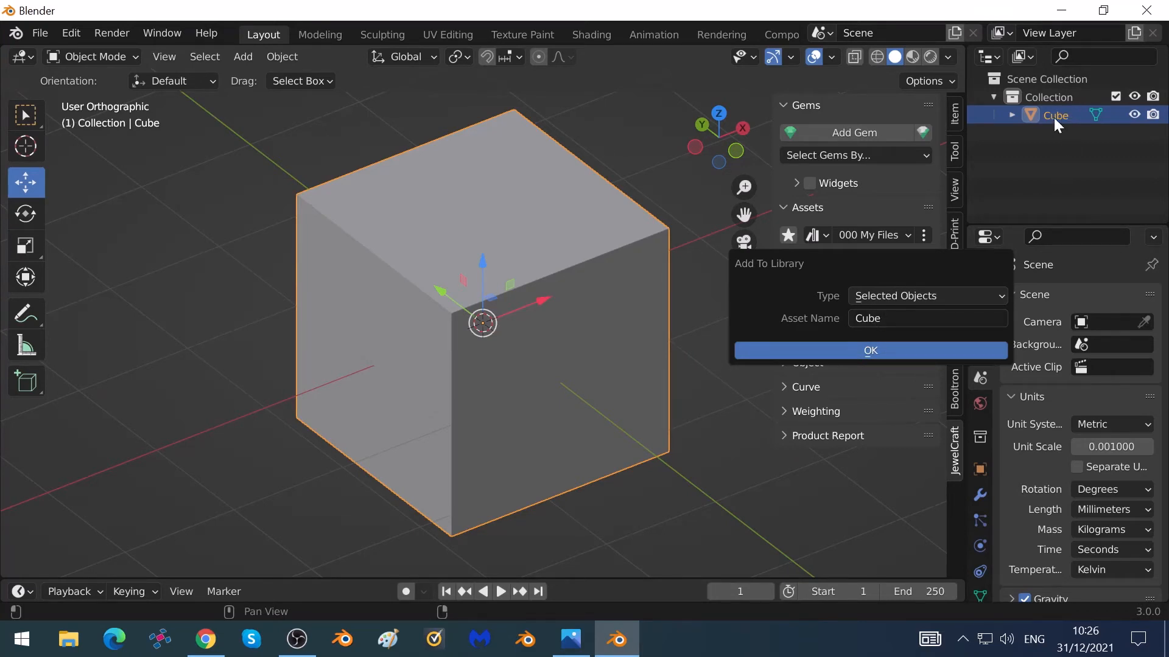
click(875, 348)
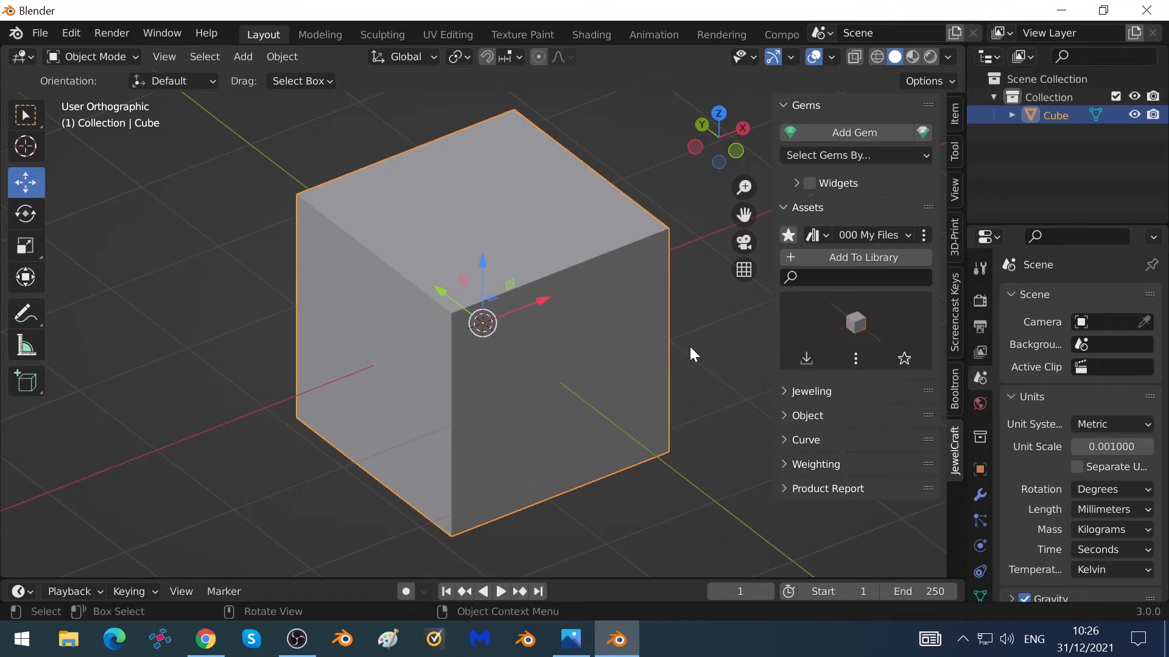
key(x)
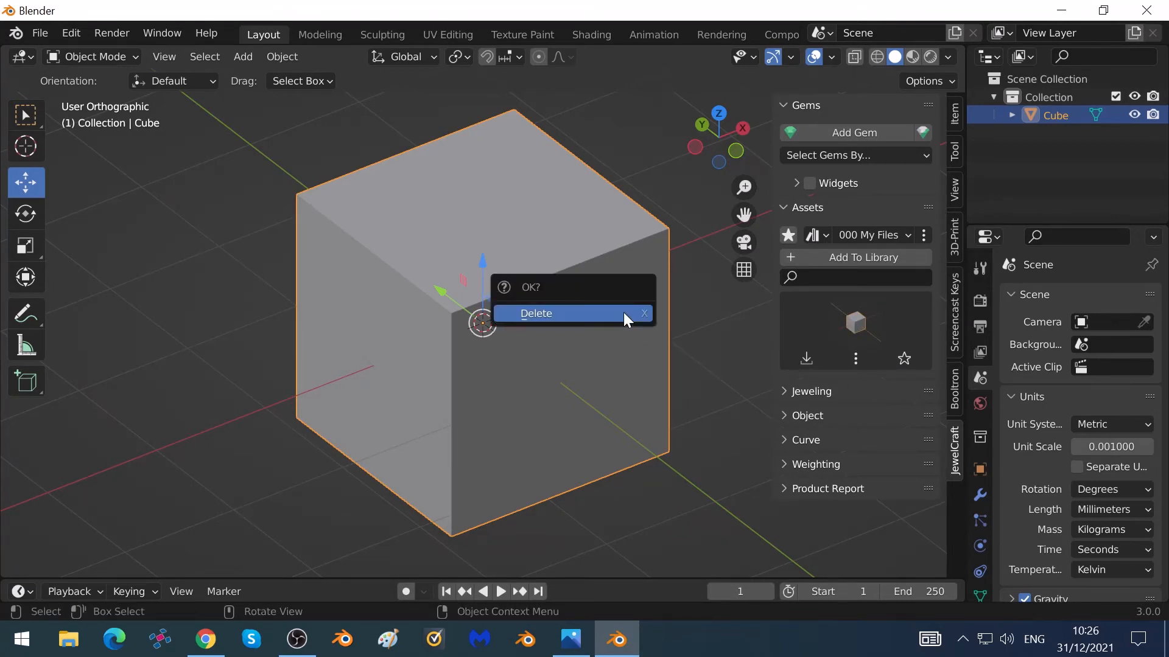
click(623, 312)
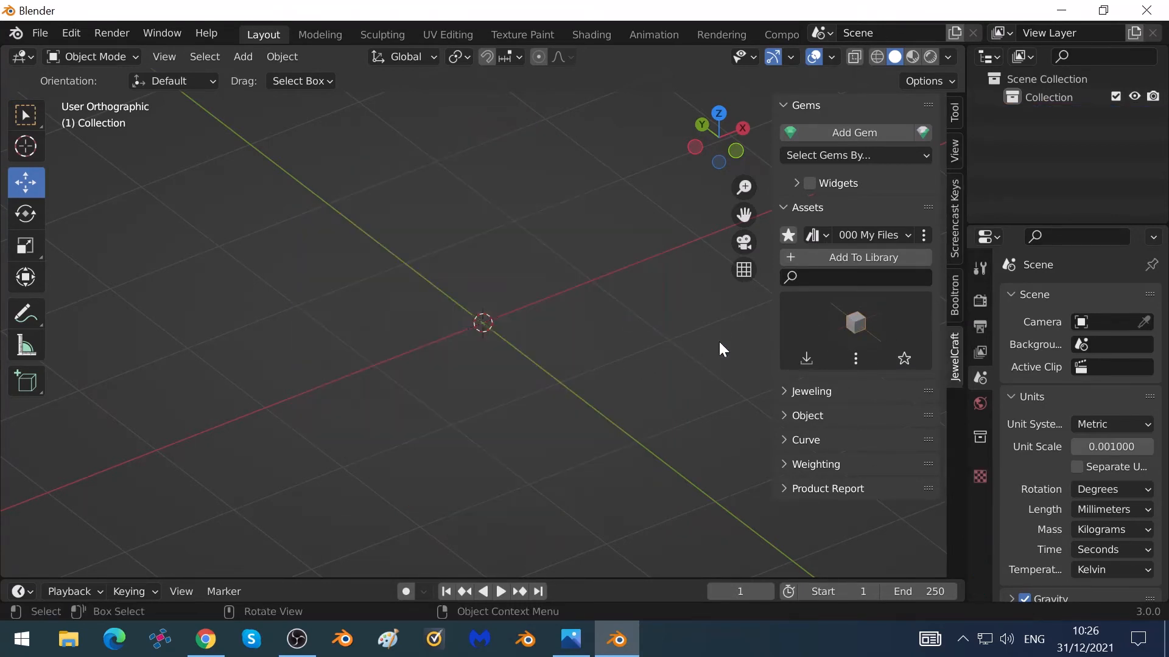
- Import the Cube asset from the library into the scene and delete the imported copy
click(807, 358)
key(x)
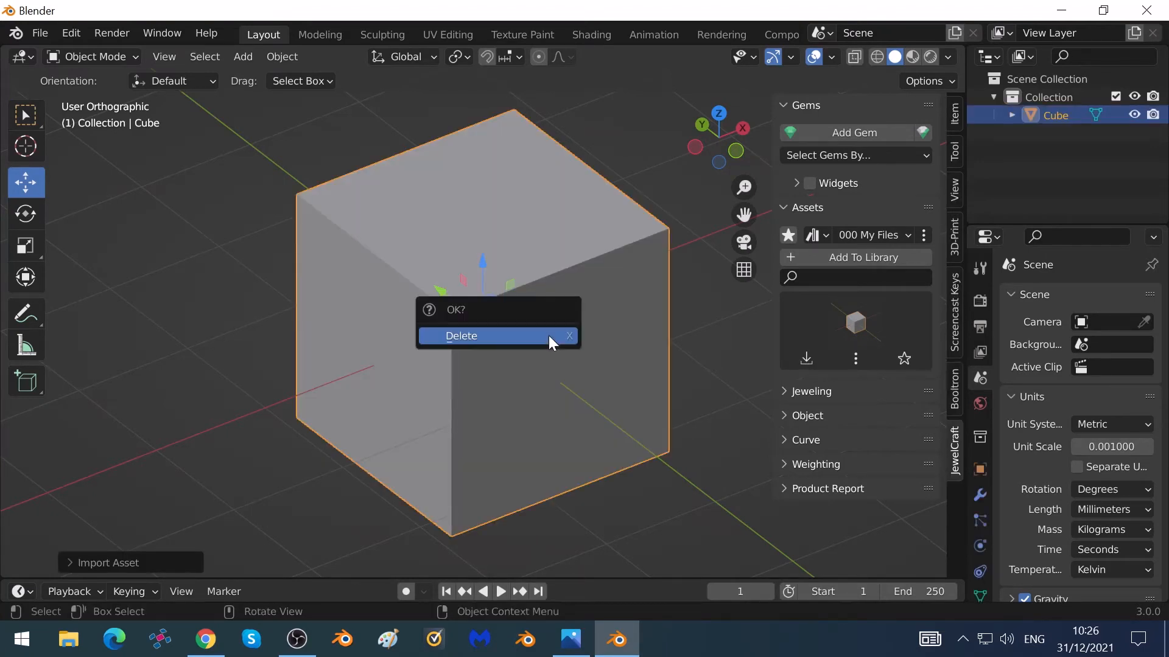
click(549, 336)
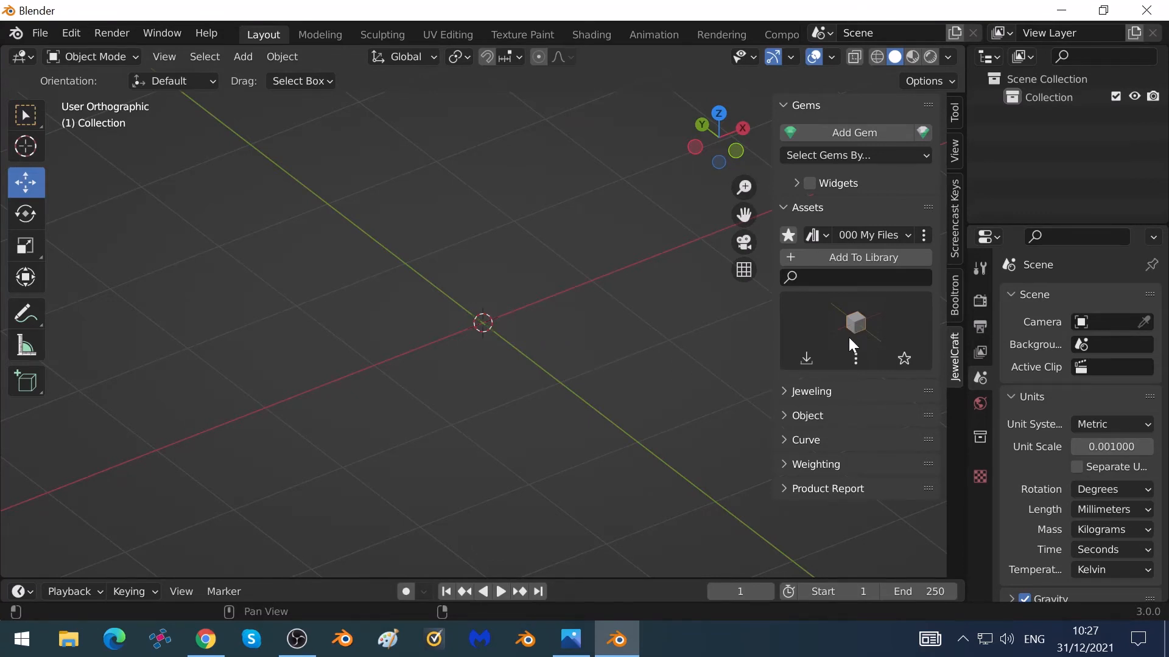
- Enable Show Asset Name in the JewelCraft add-on's Asset Manager preferences and close the preferences window
click(79, 36)
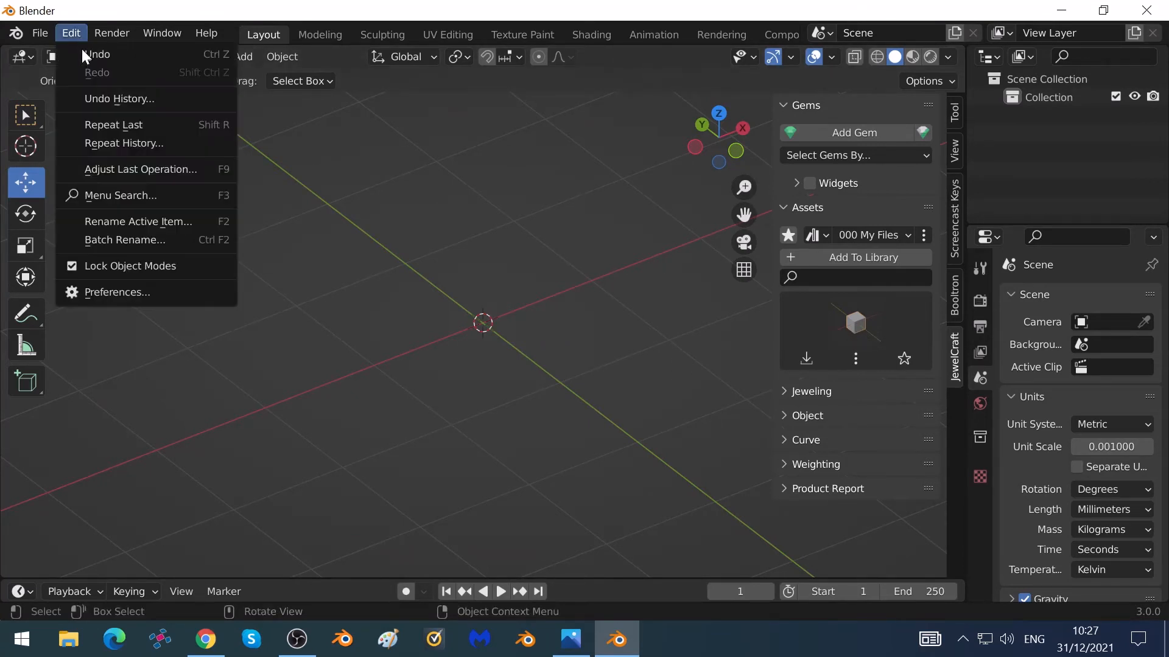
click(115, 294)
scroll(347, 353, down, 10)
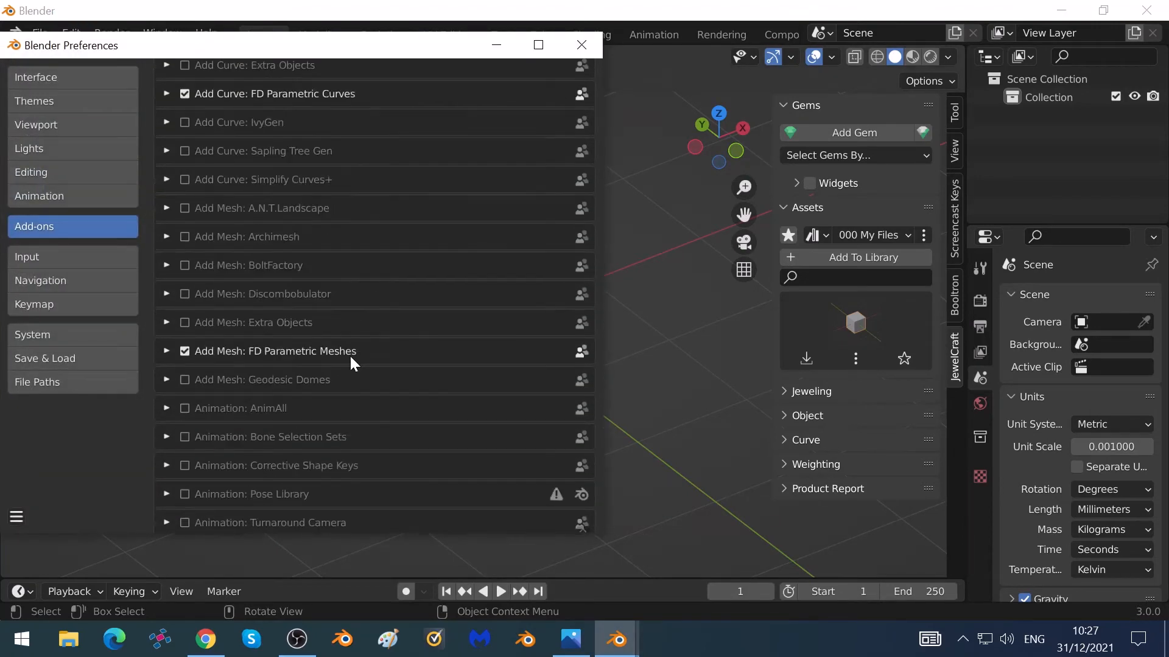
scroll(351, 353, down, 20)
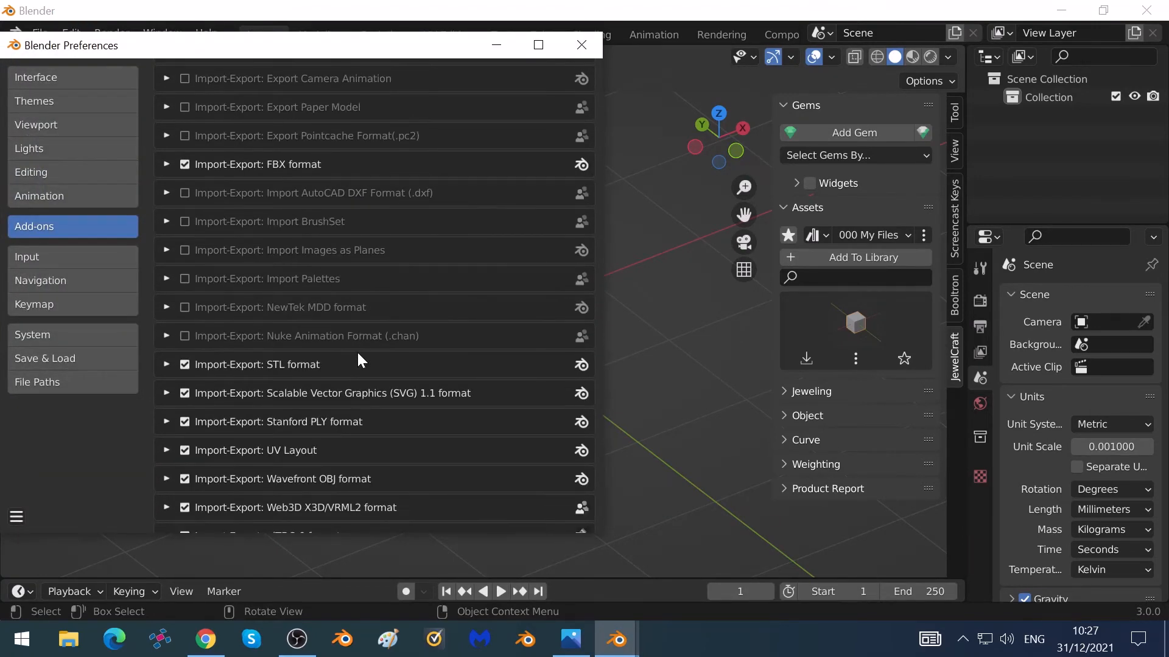
scroll(359, 359, down, 15)
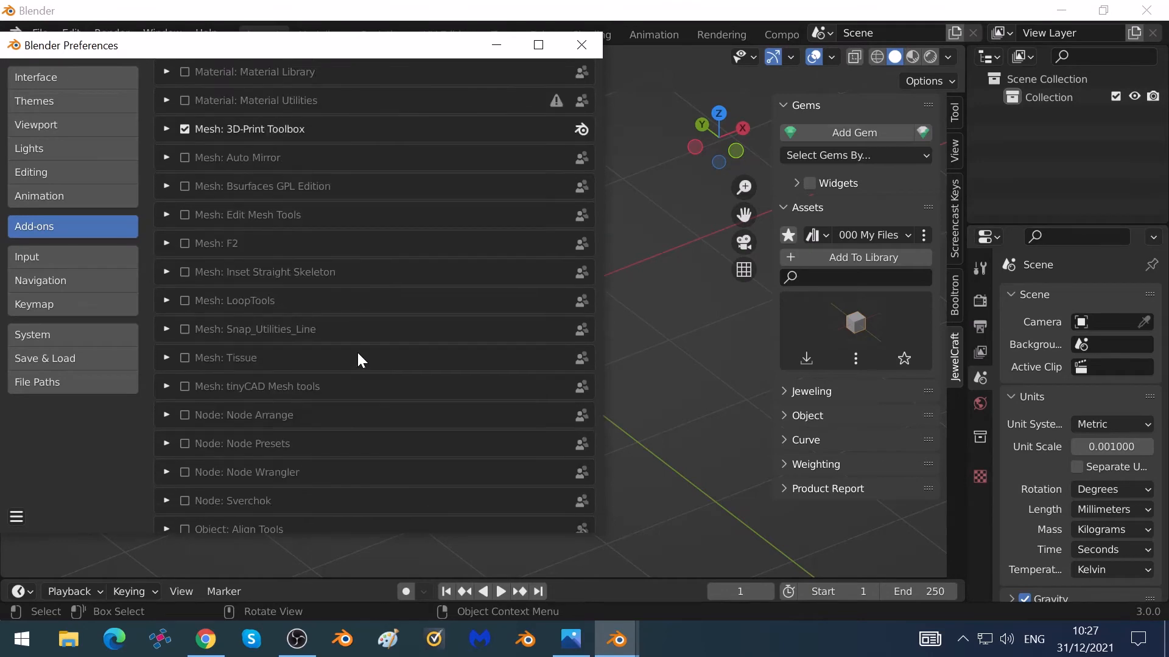
scroll(359, 360, down, 15)
scroll(358, 354, down, 6)
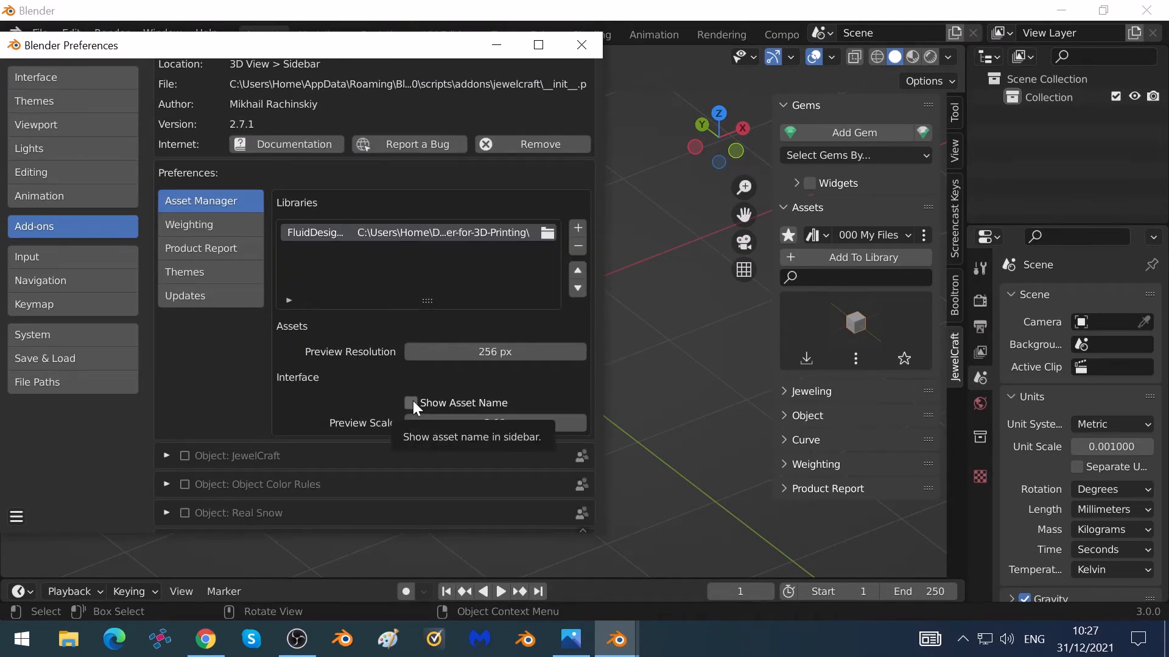
click(412, 402)
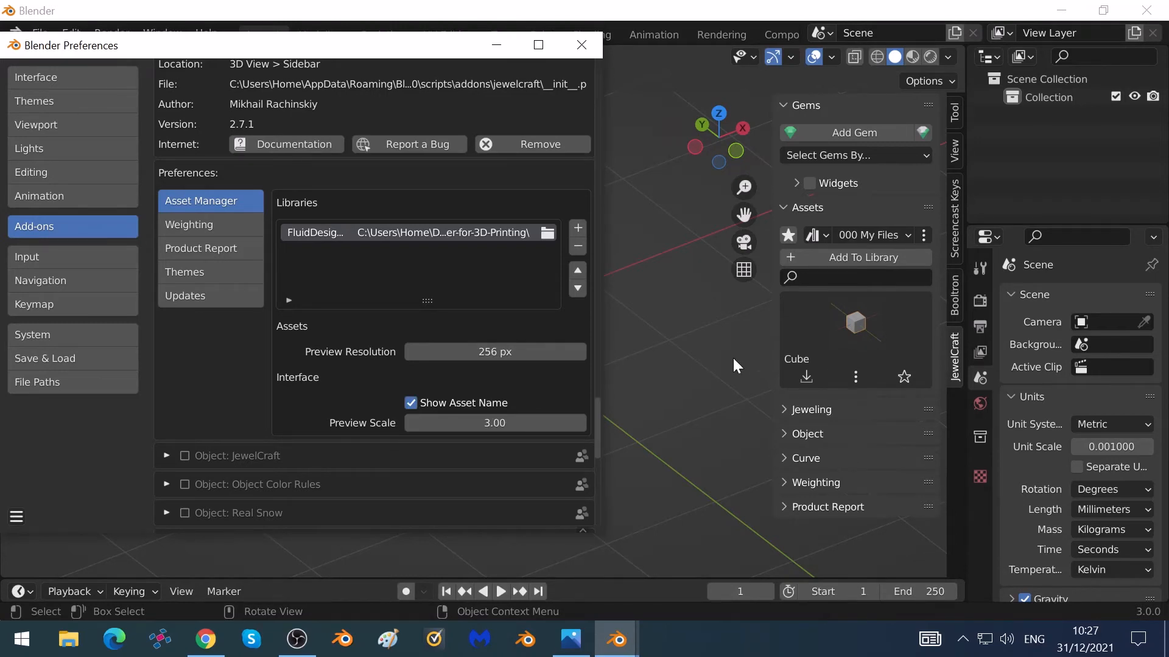
click(580, 45)
- Add a UV sphere mesh to the empty scene
click(244, 56)
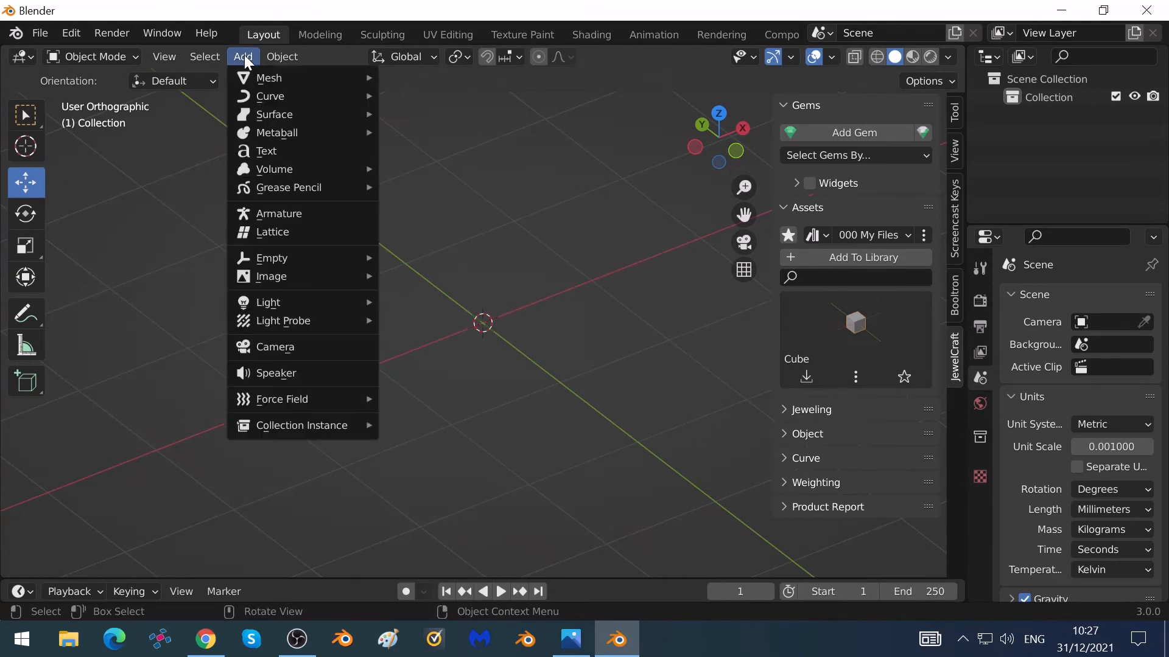
mouse_move(247, 81)
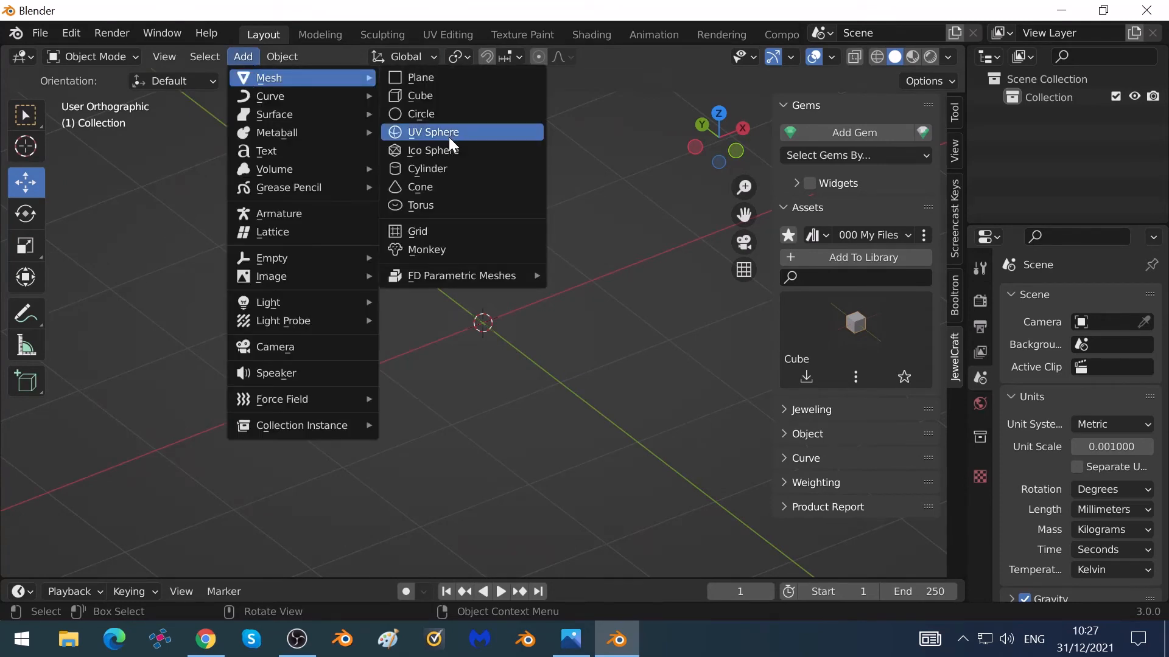
click(448, 136)
scroll(538, 385, up, 2)
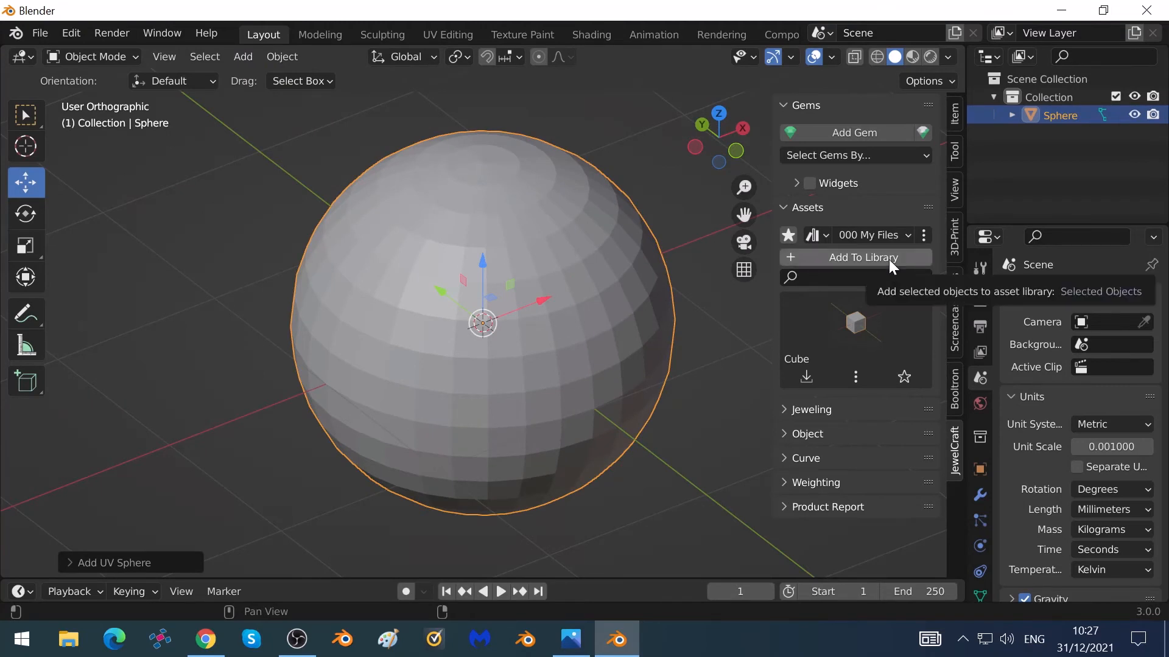
- Save the sphere to the asset library as a Selected Objects asset named Sphere, and delete it from the scene
click(1054, 118)
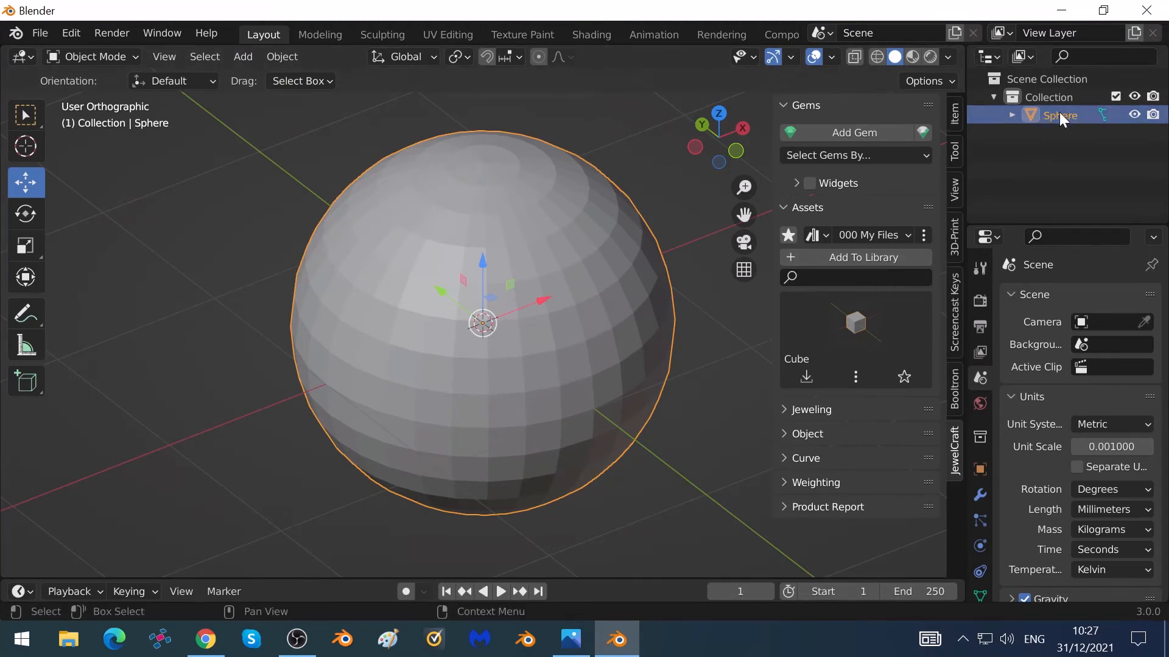
click(886, 258)
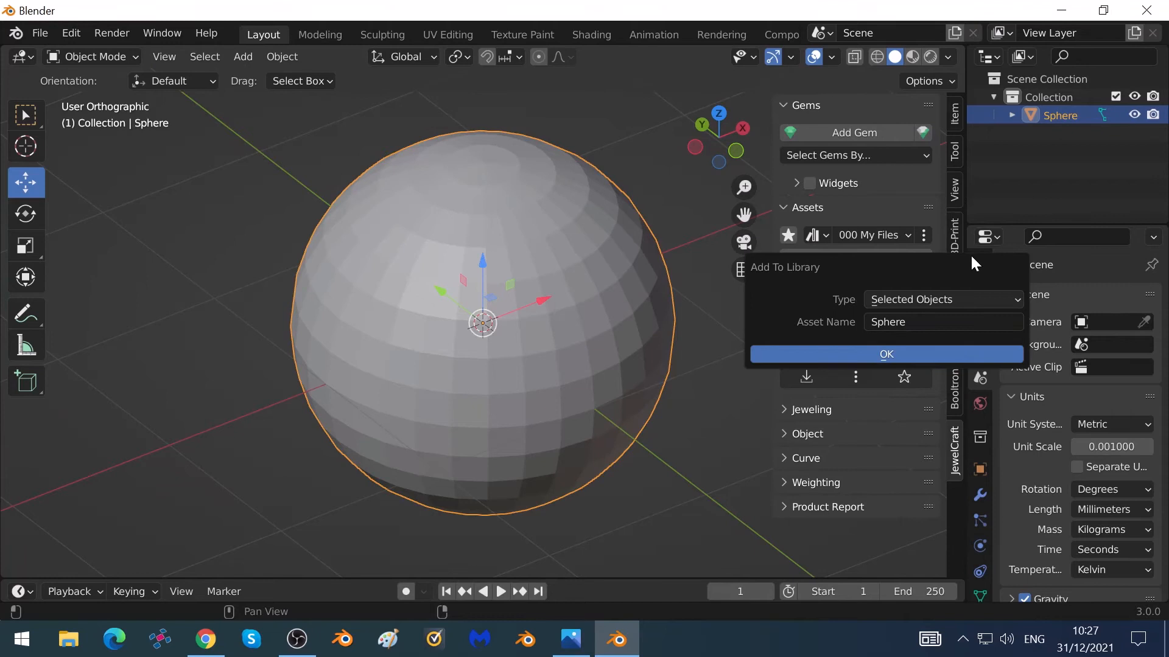
click(905, 352)
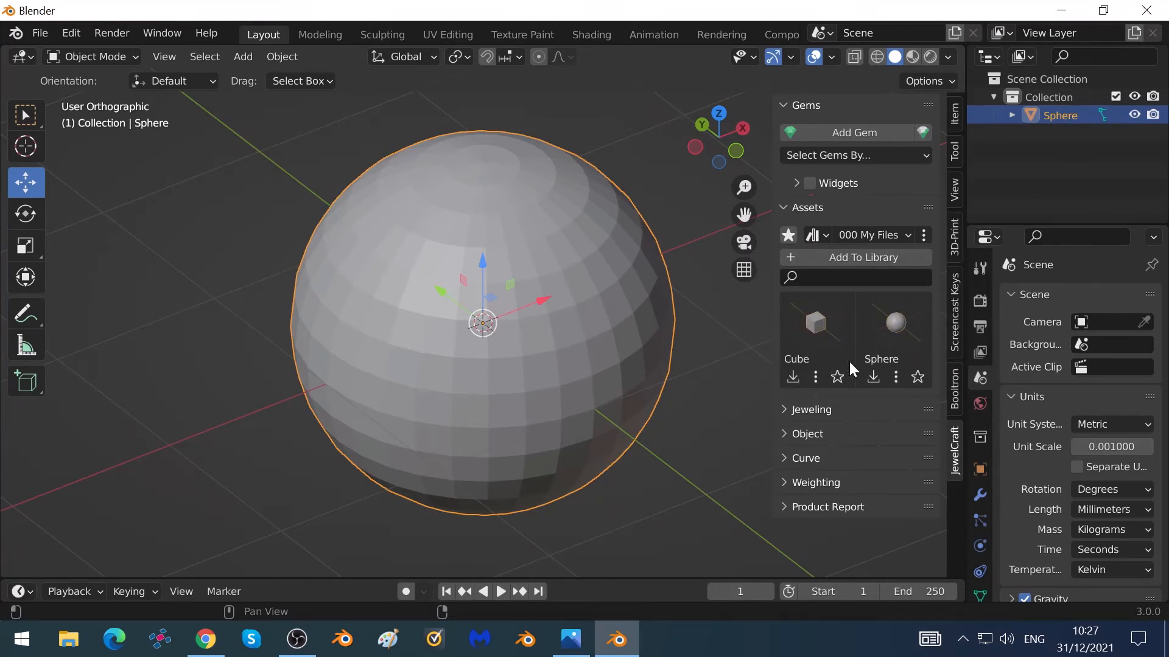
key(x)
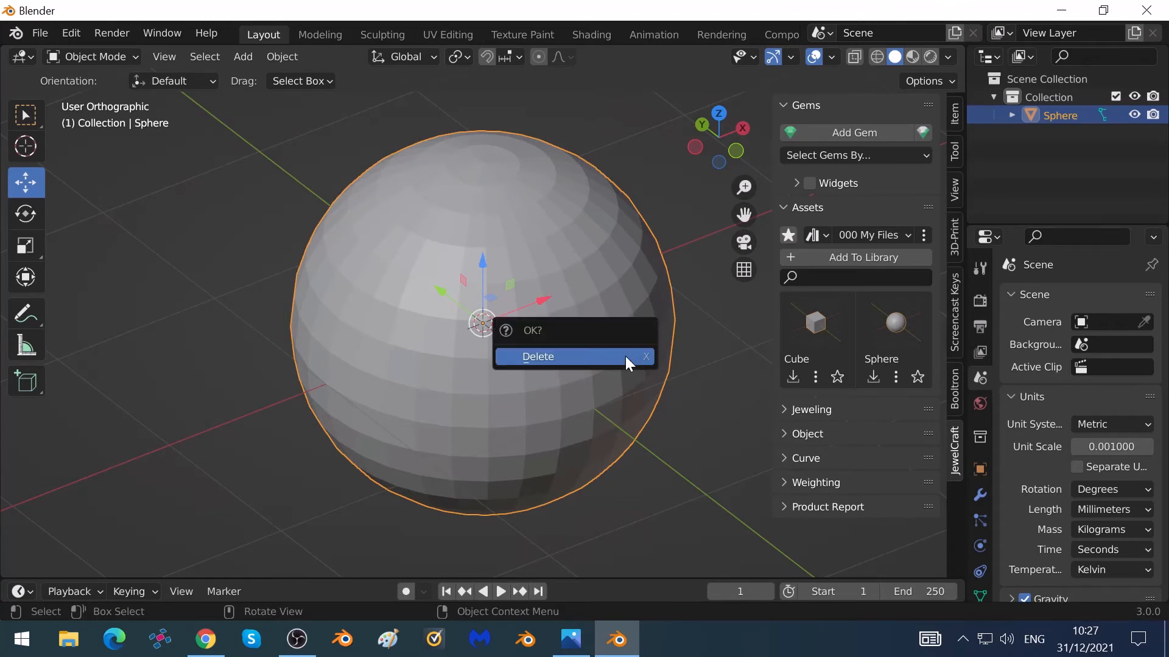
click(625, 356)
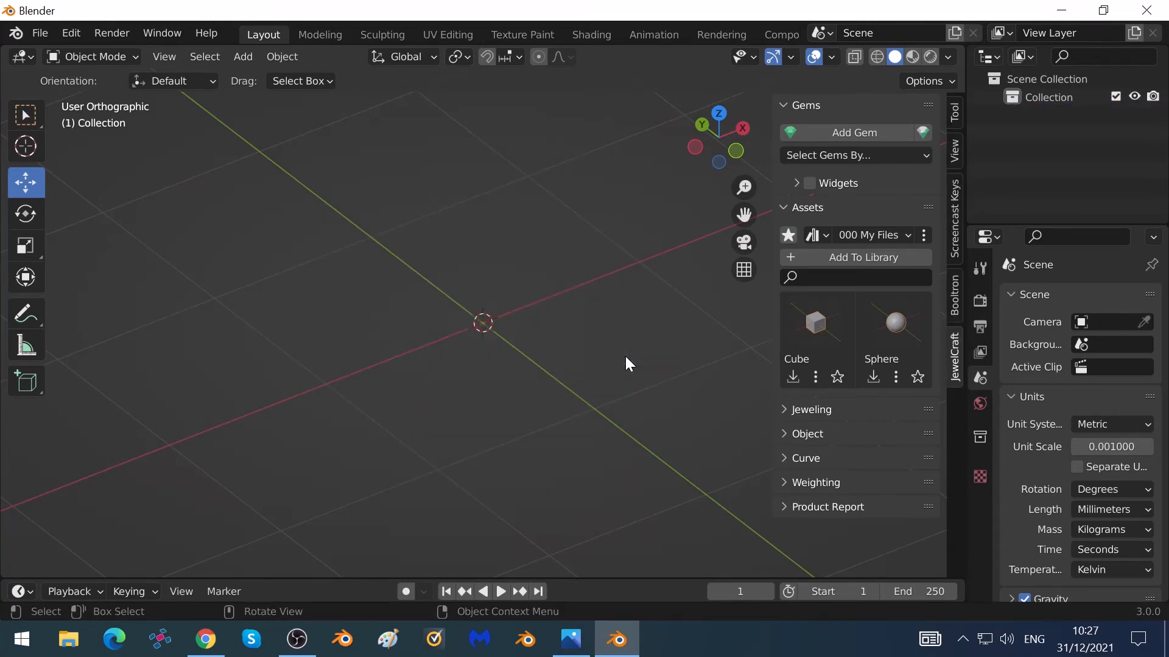
- Add a new cube and move it along the negative X axis, away from the 3D cursor
click(233, 56)
mouse_move(258, 74)
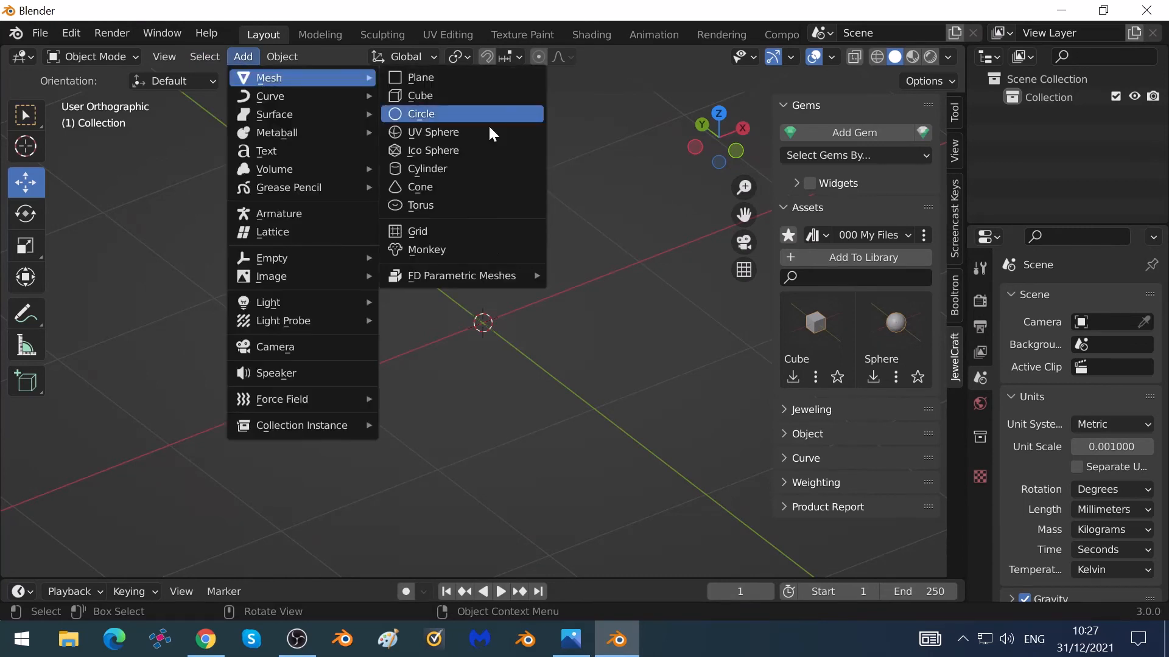
click(468, 97)
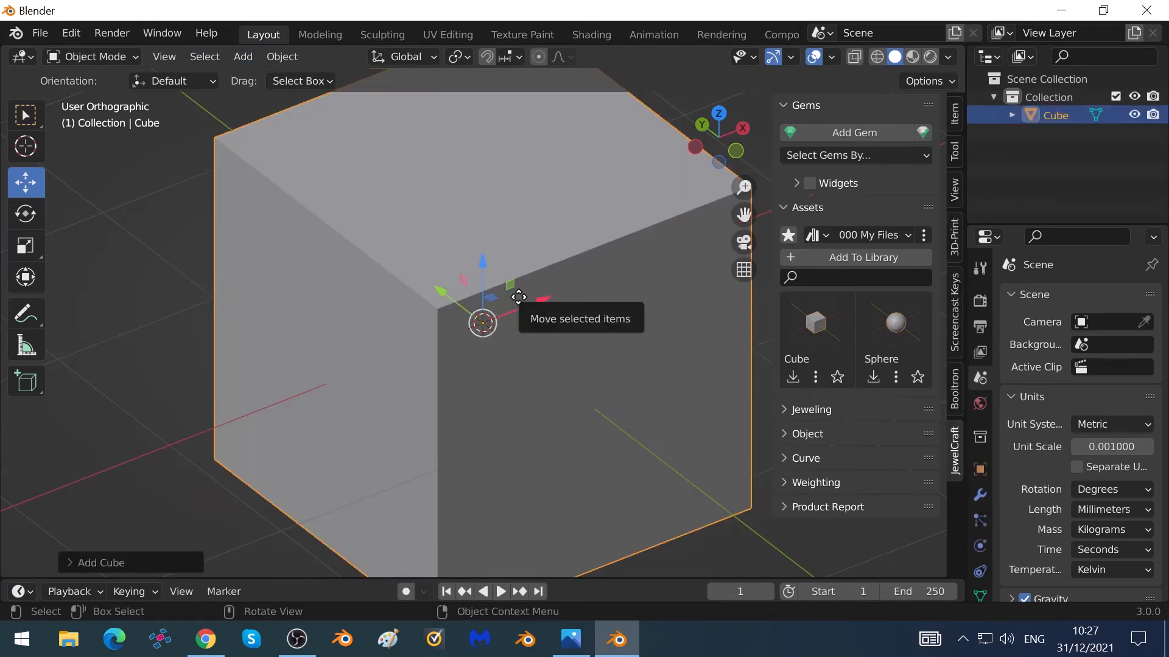
drag(519, 297, 412, 348)
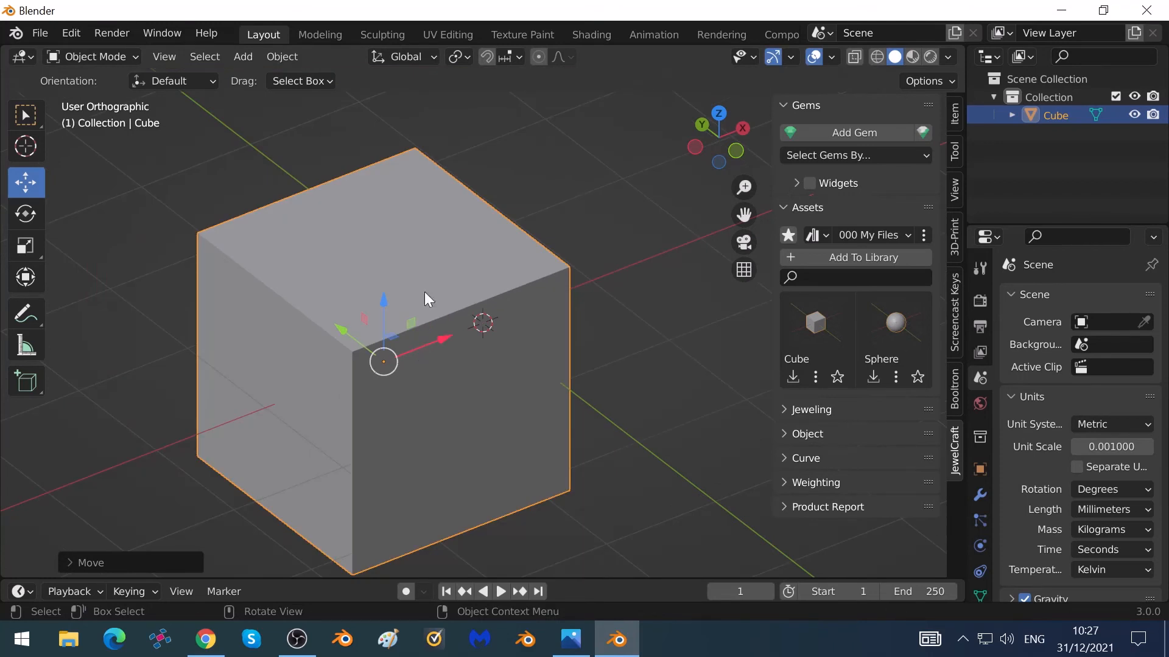
- Add a UV sphere and move it along the positive X axis, away from the cube
click(245, 55)
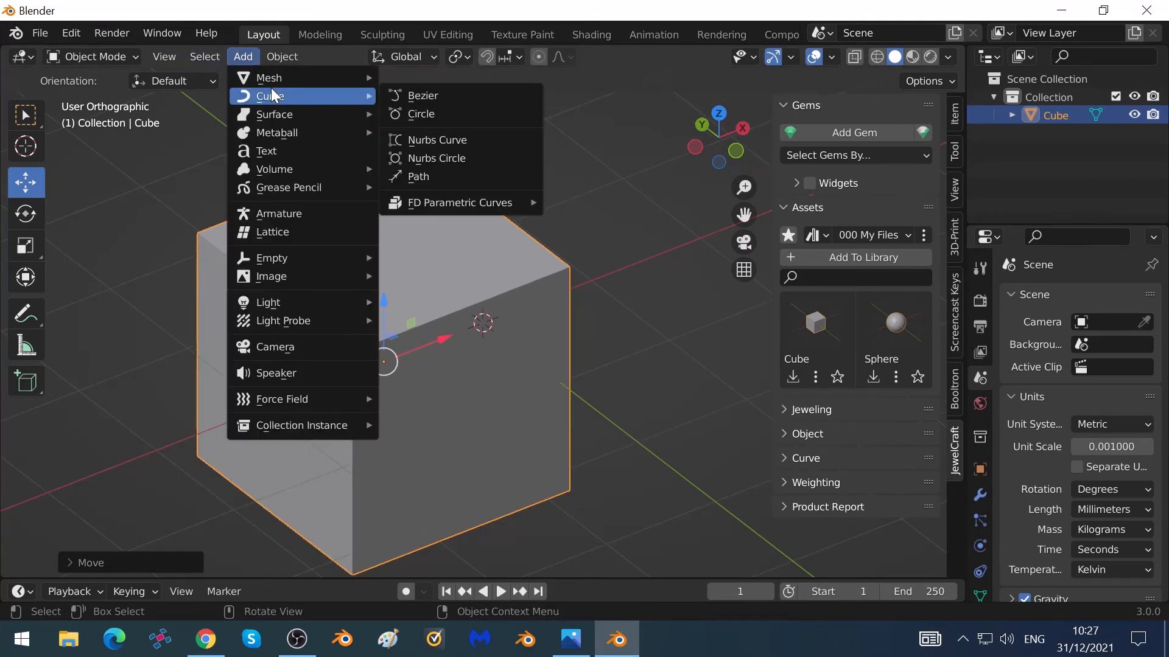
mouse_move(273, 77)
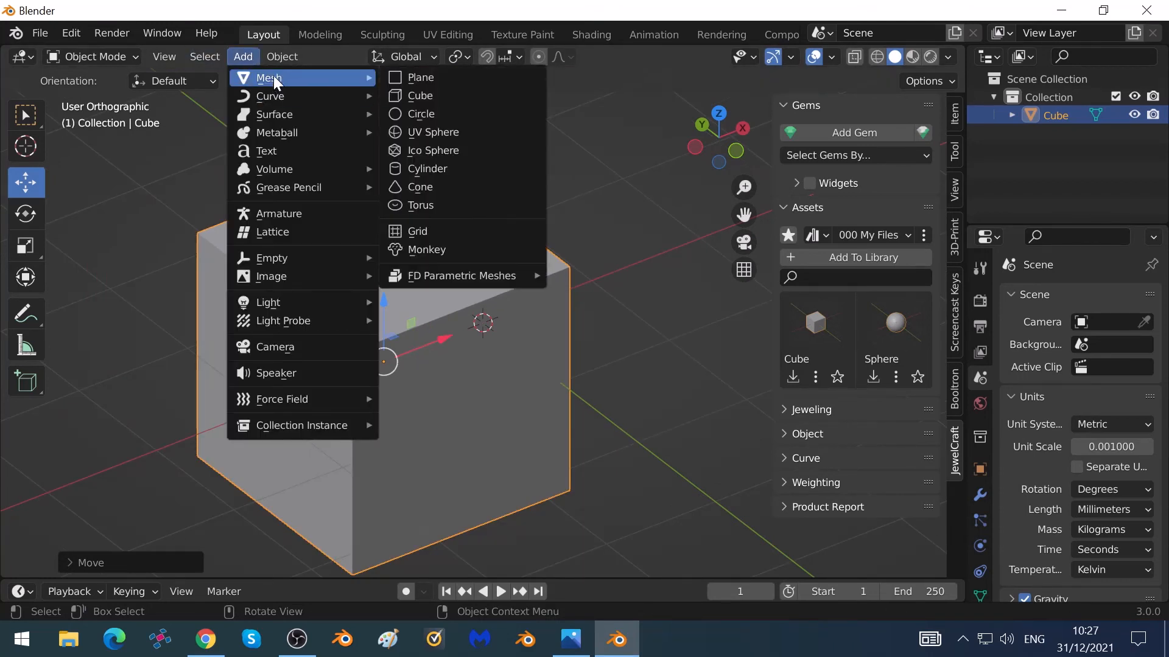
click(436, 134)
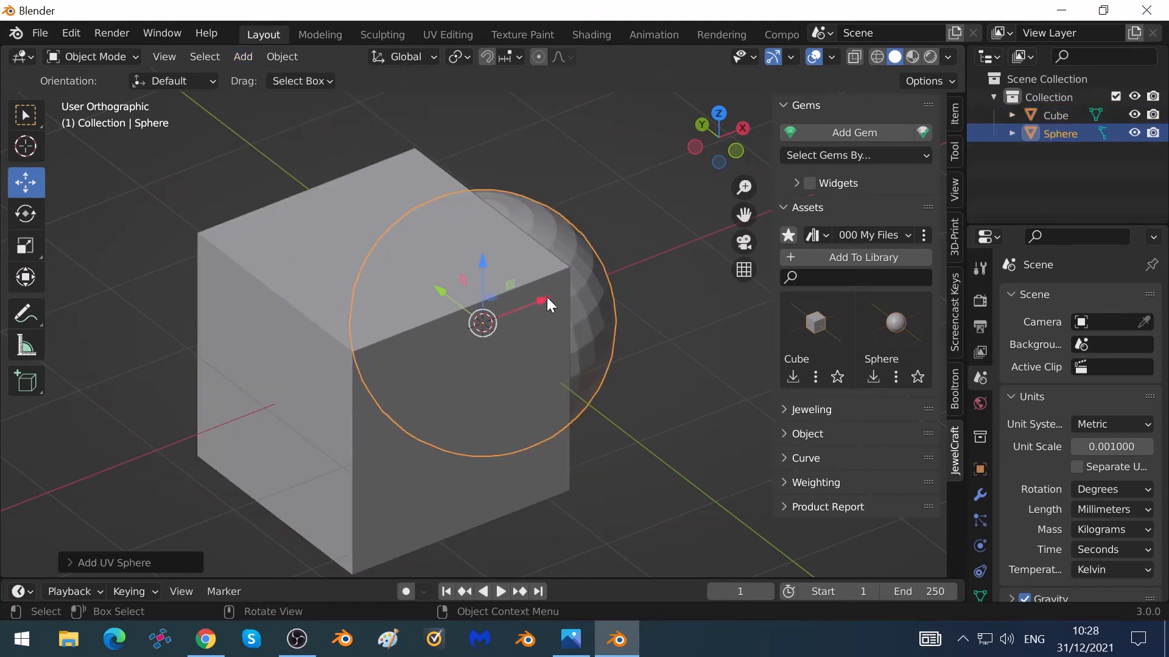
drag(547, 297, 631, 262)
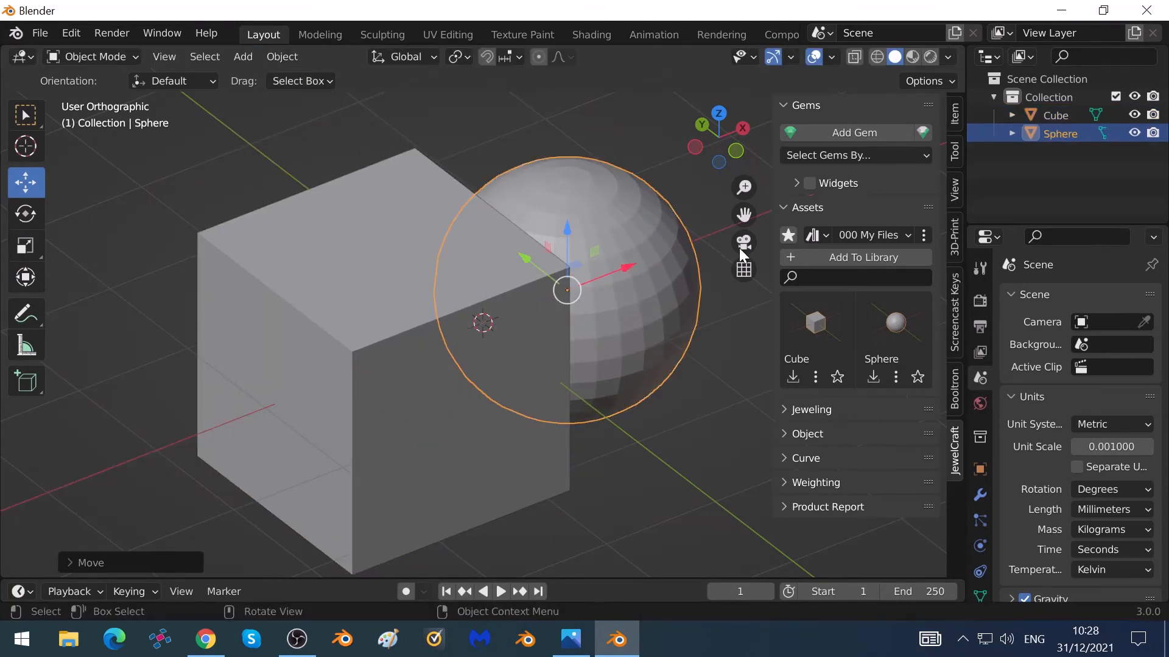
- Rename the collection that contains the cube and the sphere to Shepre-Cube
click(1054, 115)
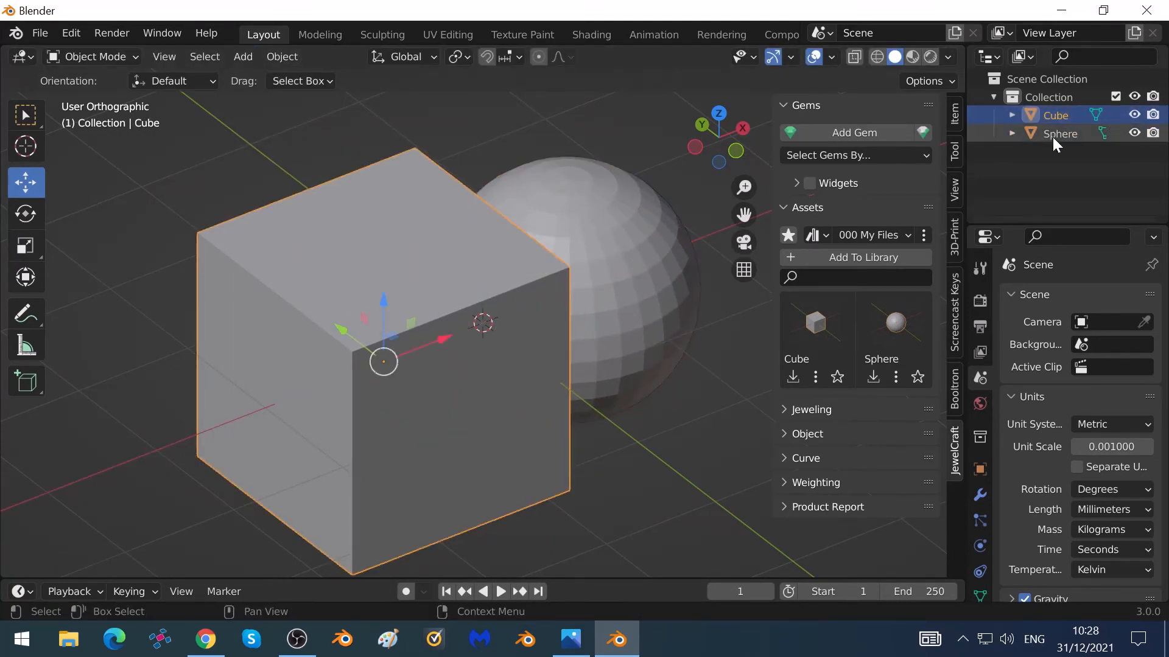
click(1053, 136)
click(1046, 97)
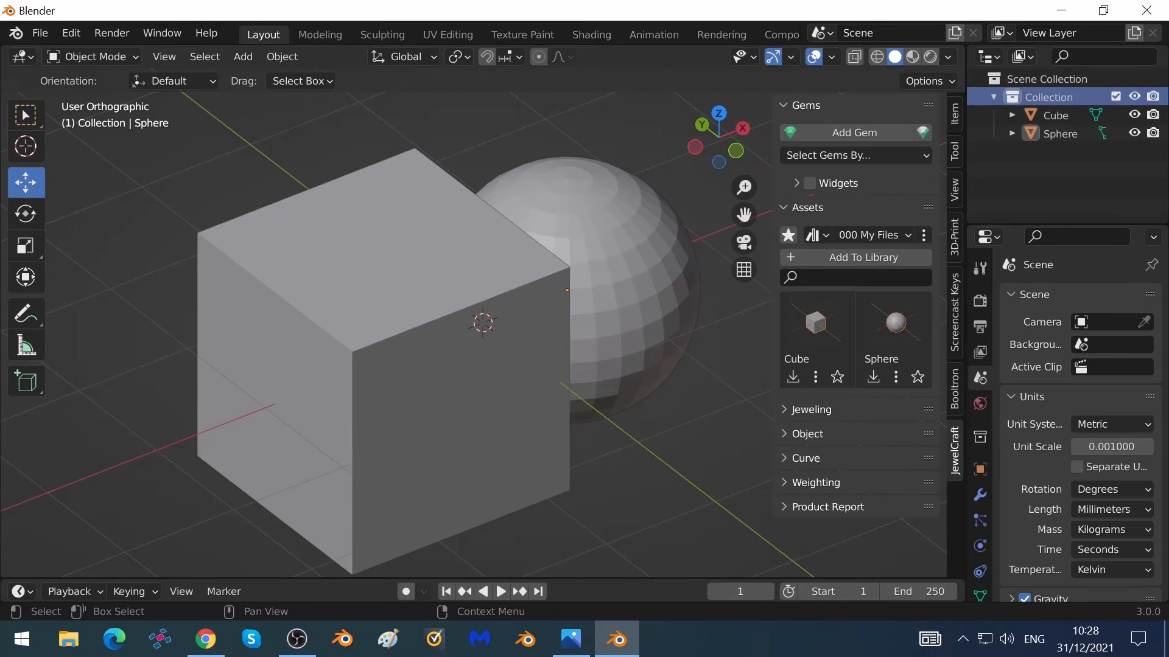
double_click(1051, 95)
text(S)
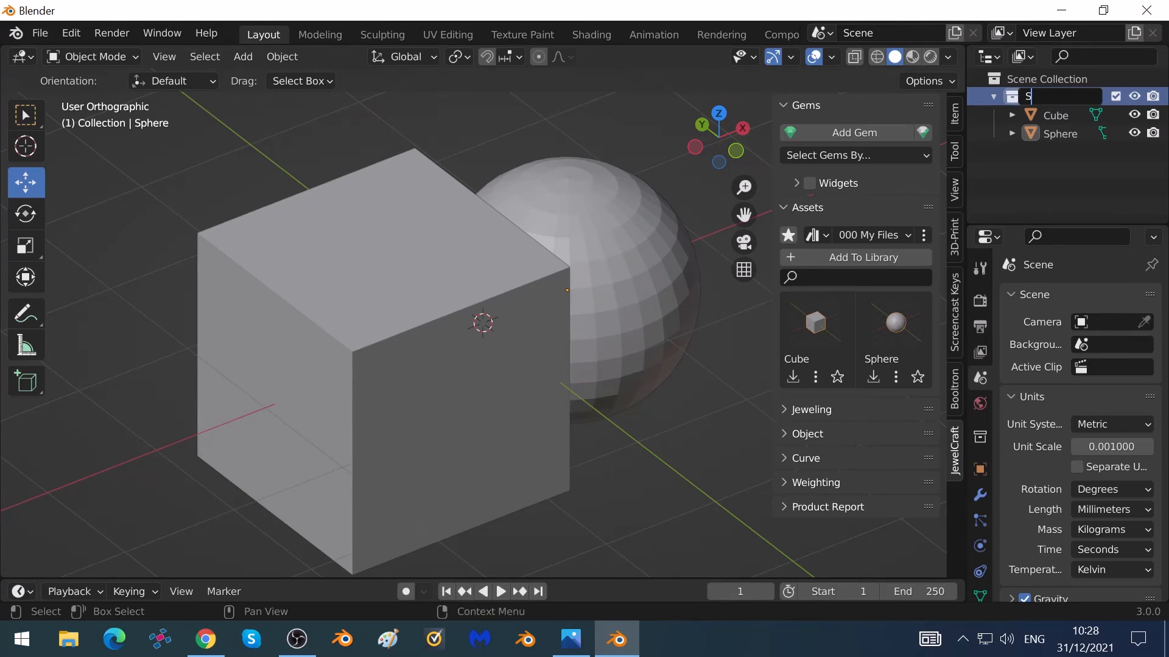
text(hepre-Cube)
key(Return)
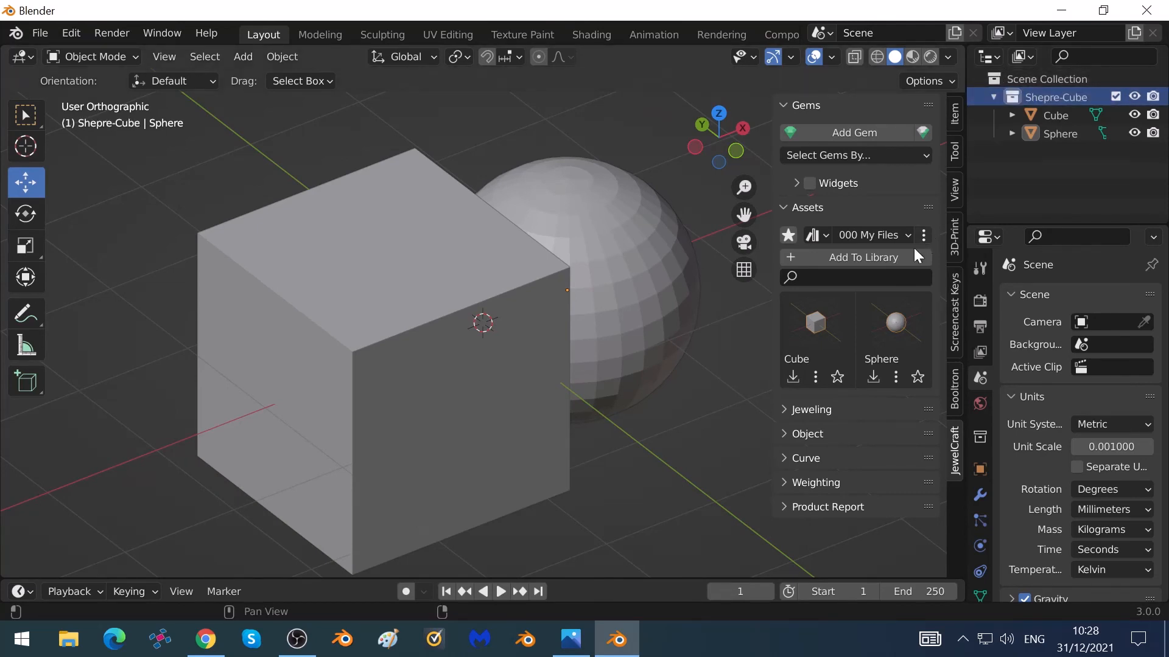
- Add the Shepre-Cube collection to the 000 My Files asset library as a Collection type asset named Shepre-Cube
click(888, 258)
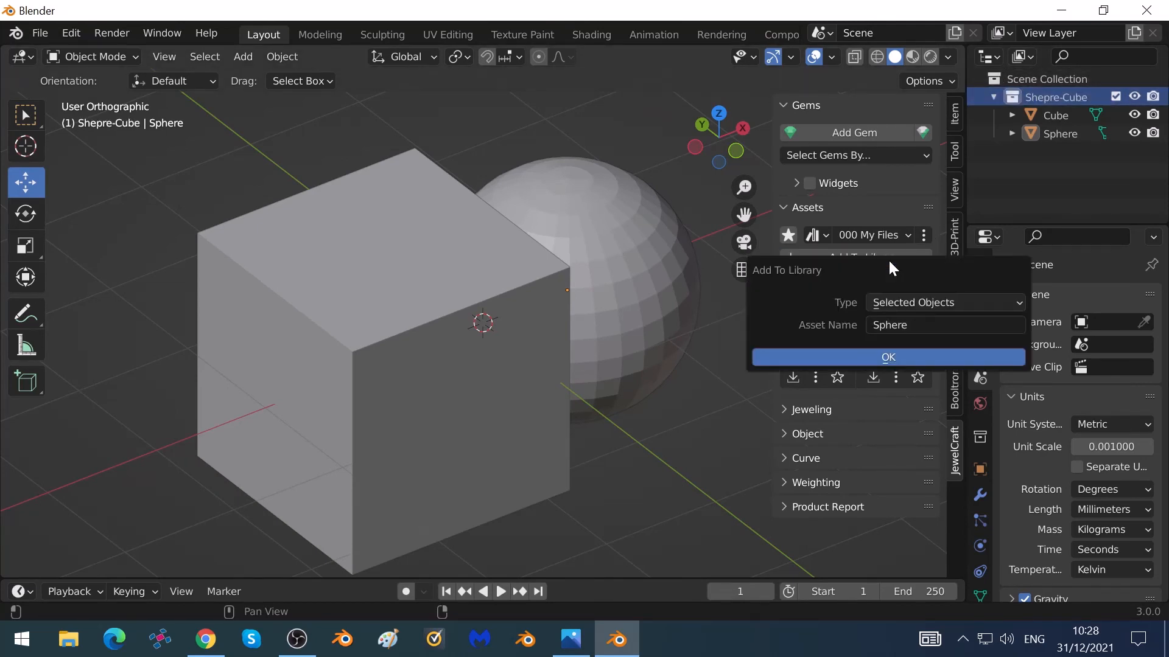
click(913, 300)
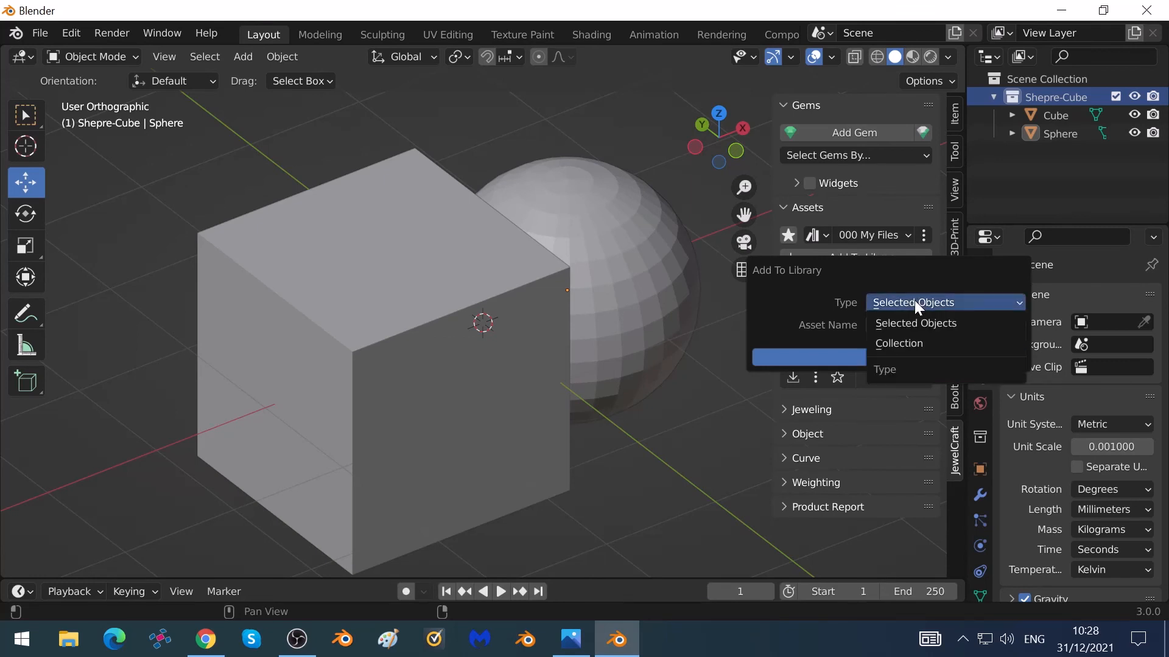
click(911, 344)
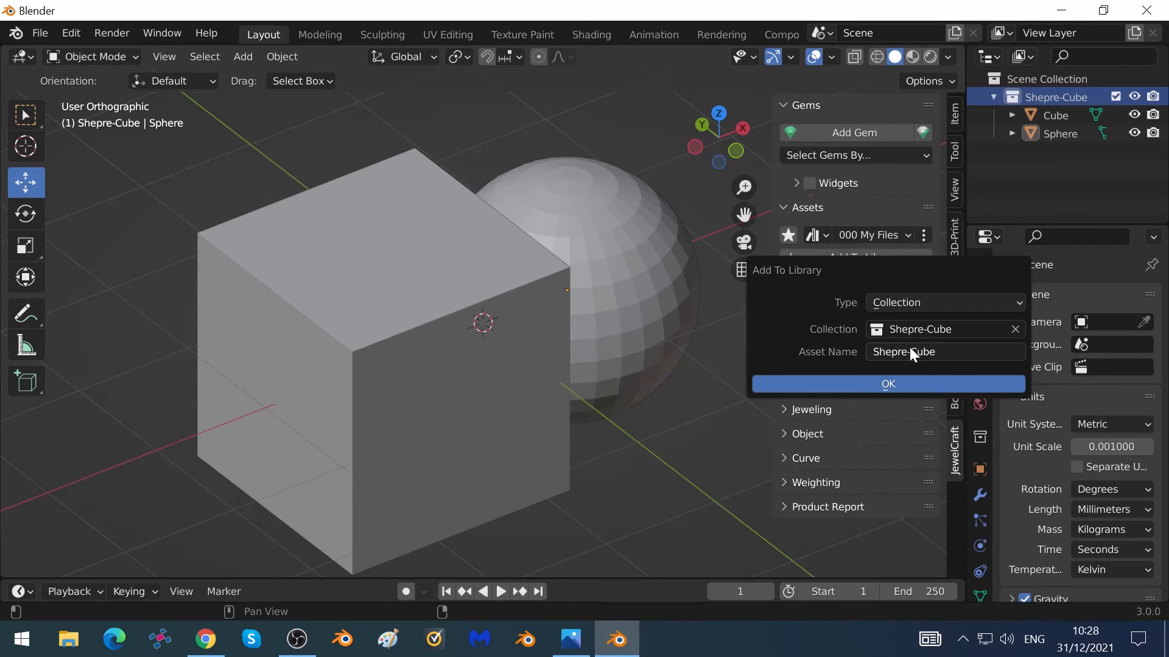
click(888, 384)
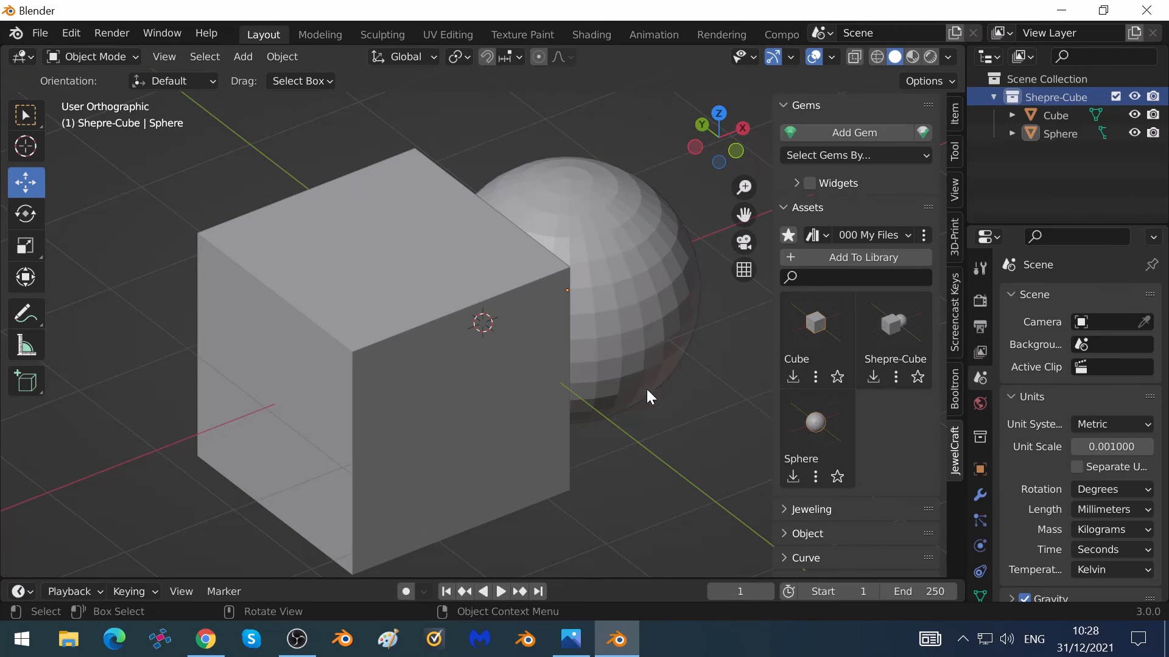
- Switch to the Photos app to view the image 000 Blenderfor3DPrinting.jpg
click(578, 640)
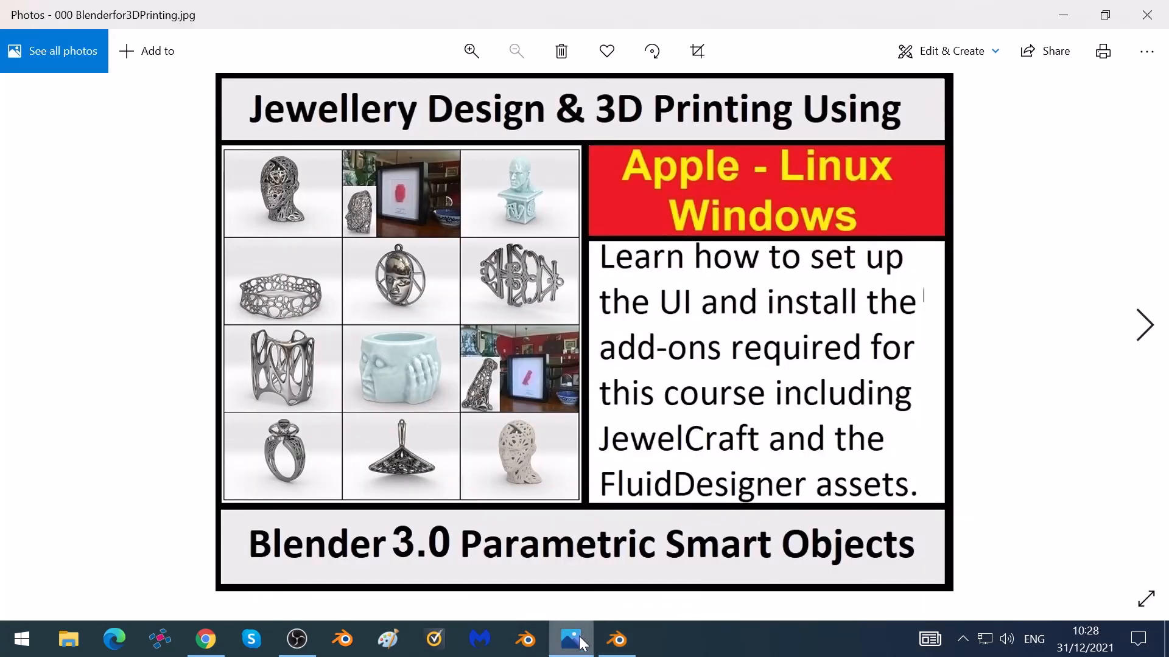